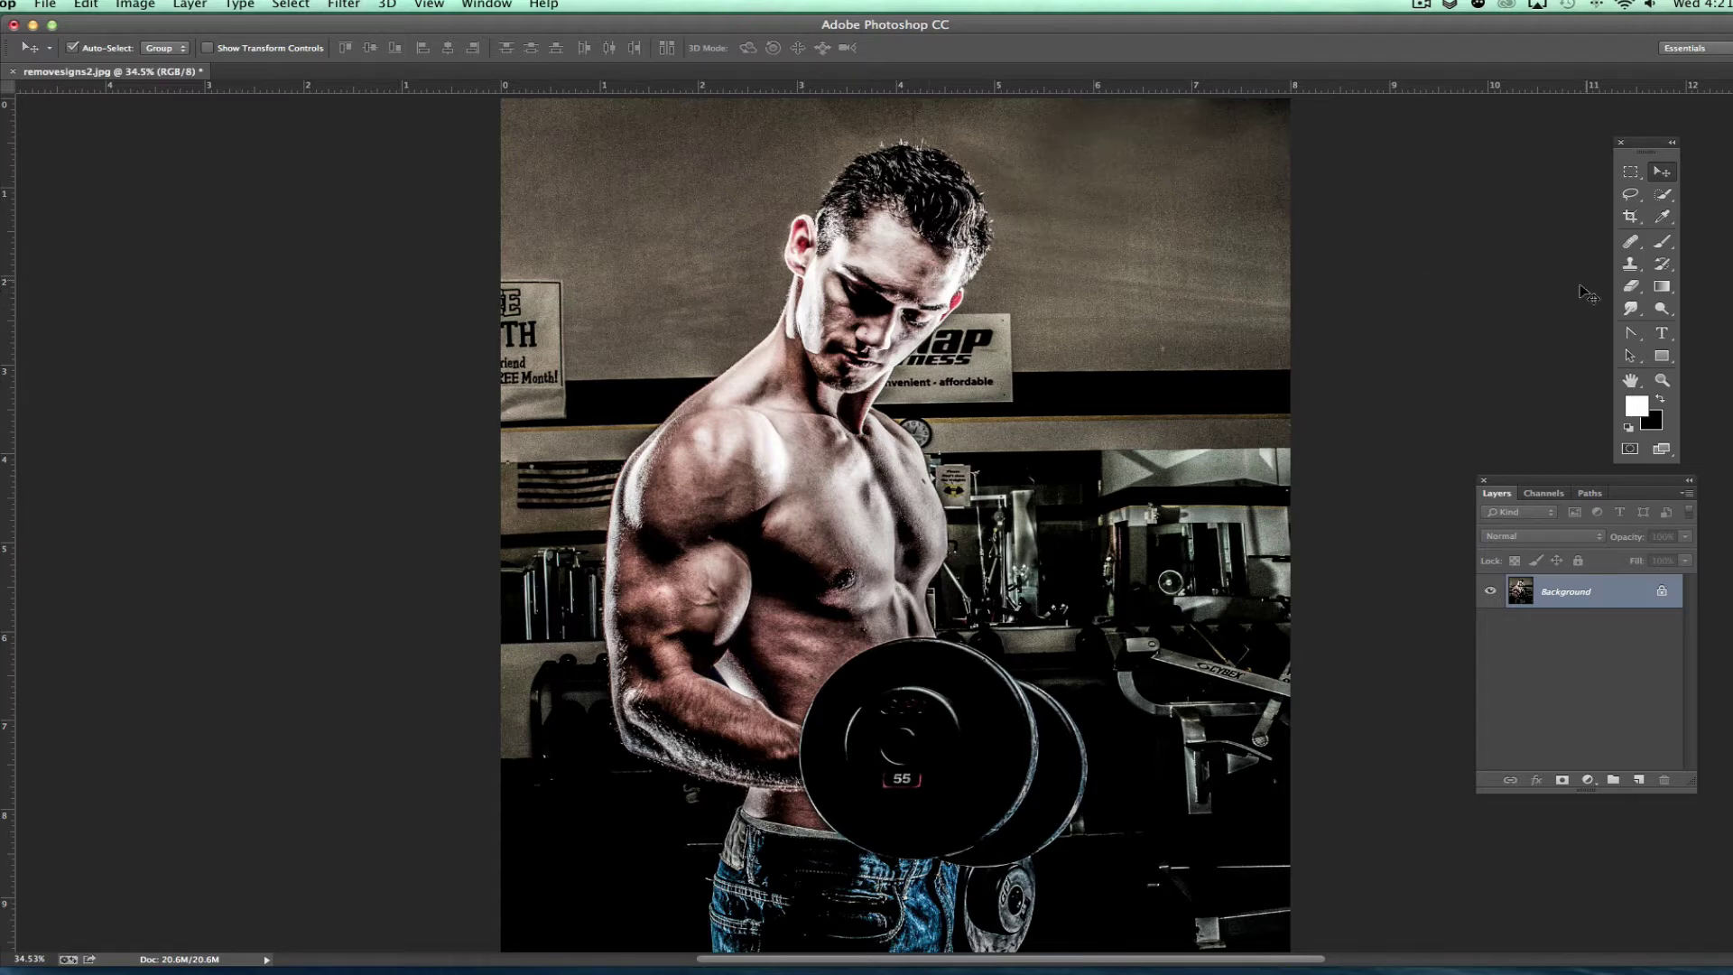
- Quick-select the man's hair, face, jaw, chest and shoulder, then copy him onto Layer 1
click(1663, 197)
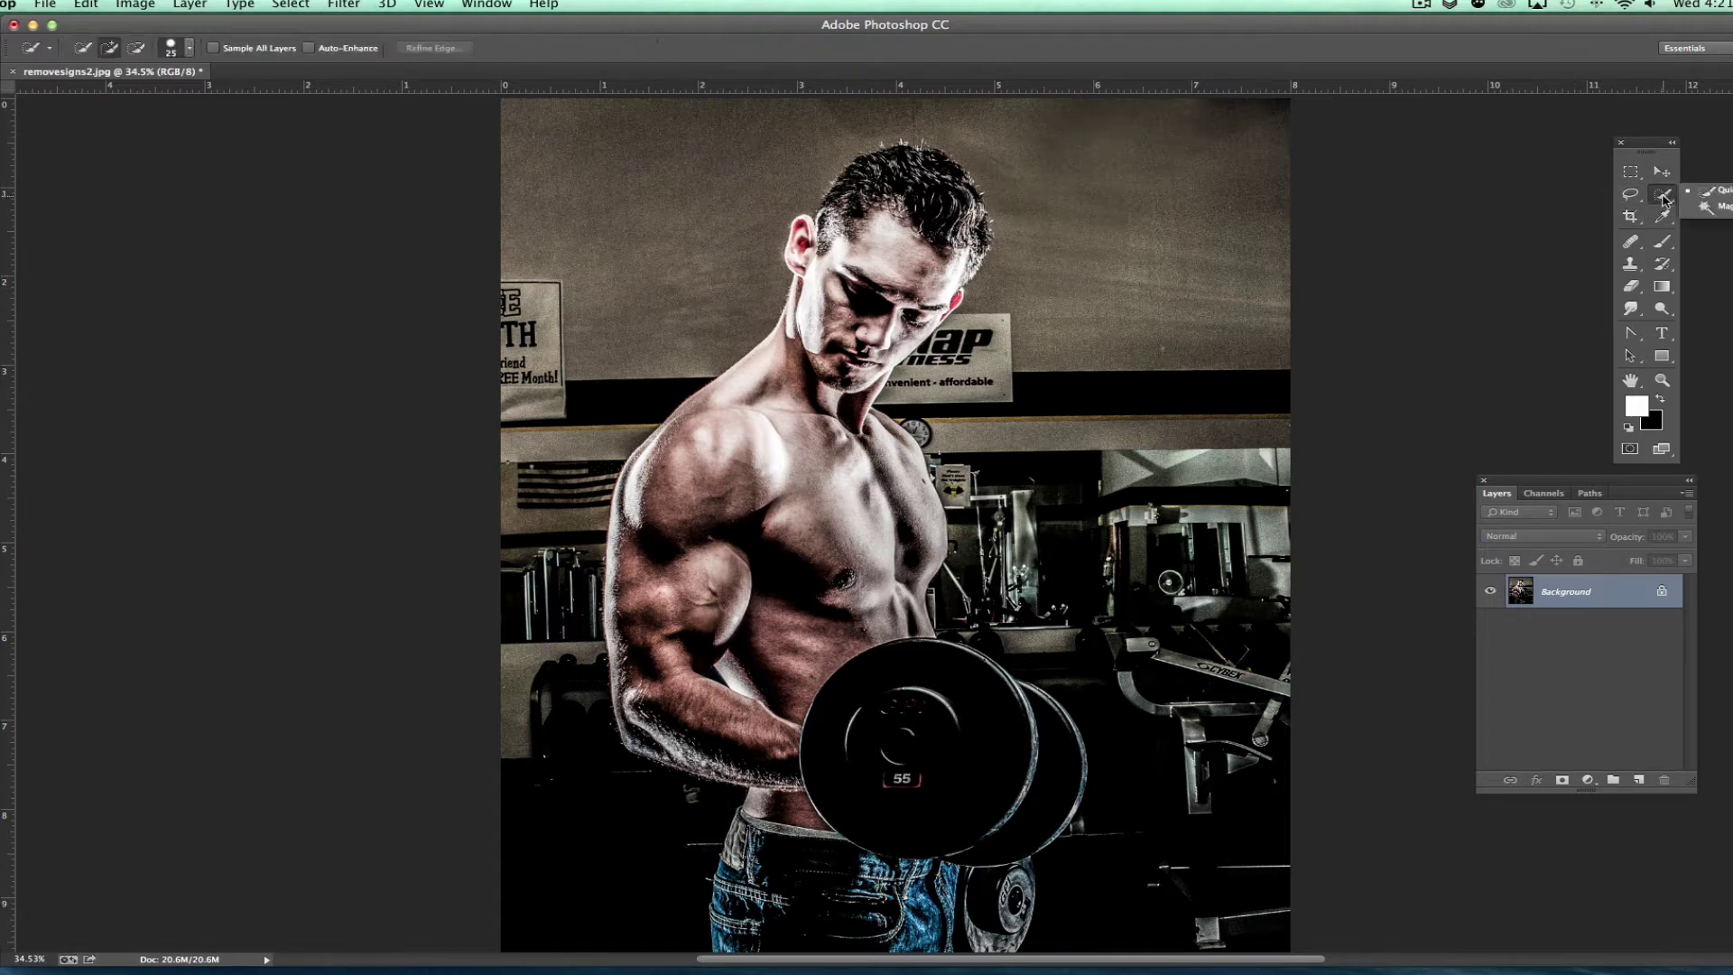
click(1710, 191)
mouse_move(958, 190)
mouse_down()
mouse_move(930, 158)
mouse_move(643, 513)
mouse_up()
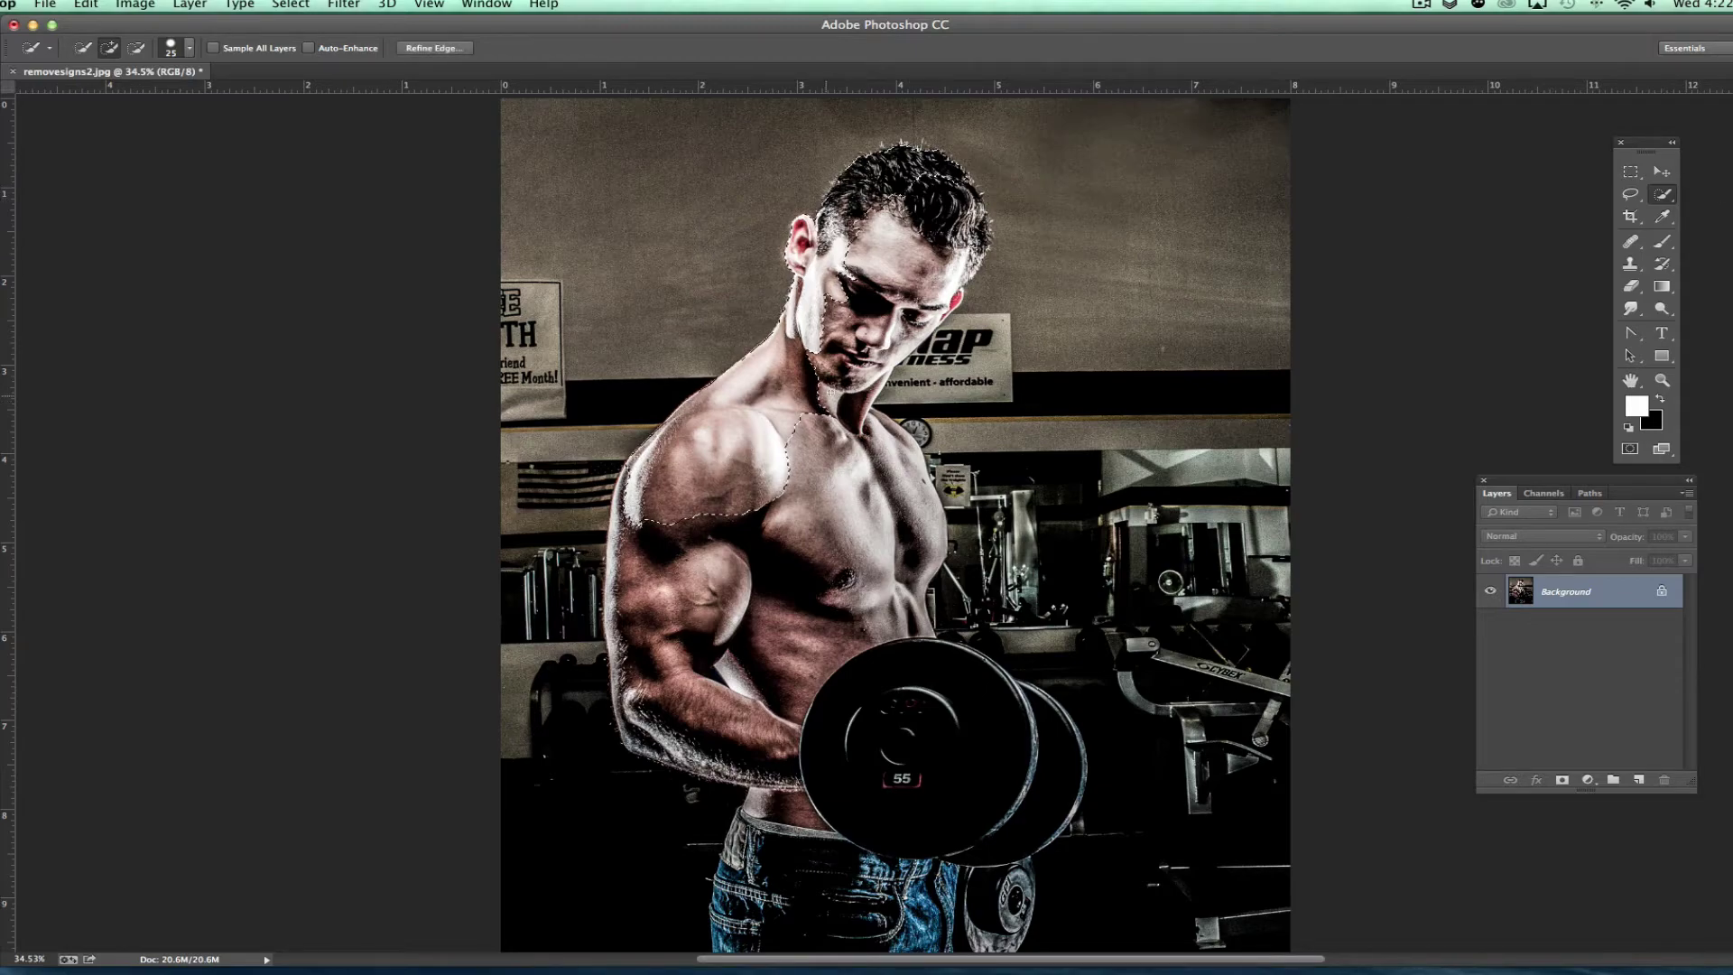
scroll(946, 223, up, 5)
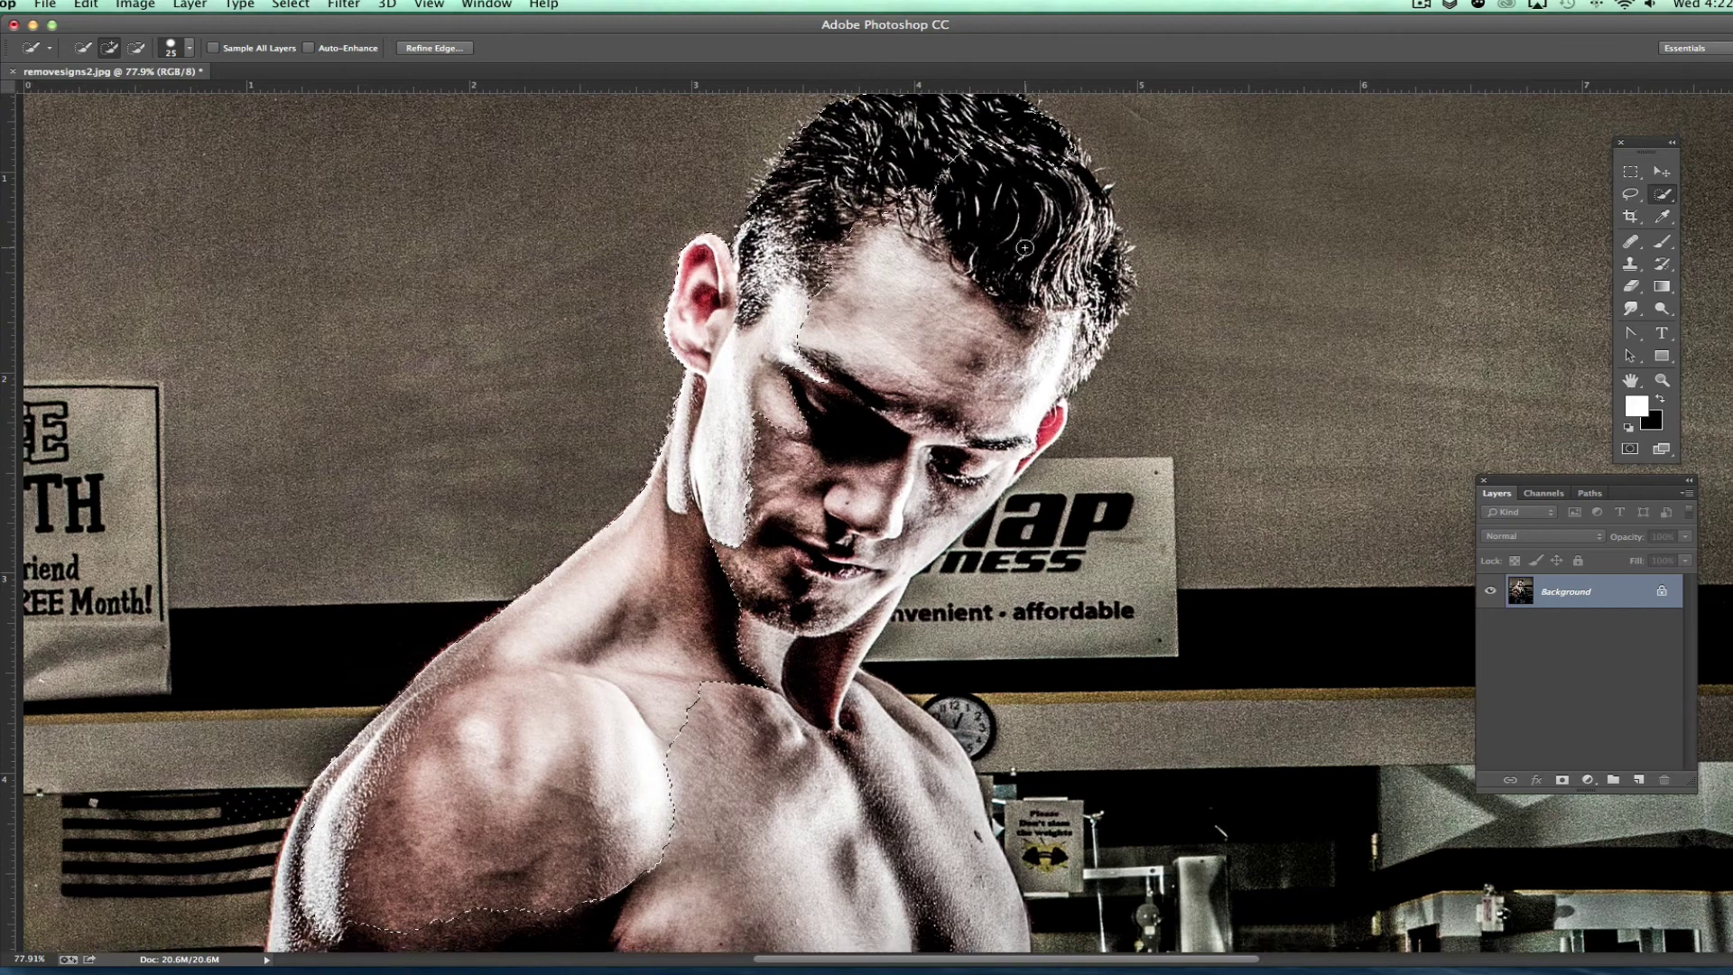
mouse_move(1024, 247)
mouse_down()
mouse_move(1015, 429)
mouse_move(832, 666)
mouse_move(799, 585)
mouse_up()
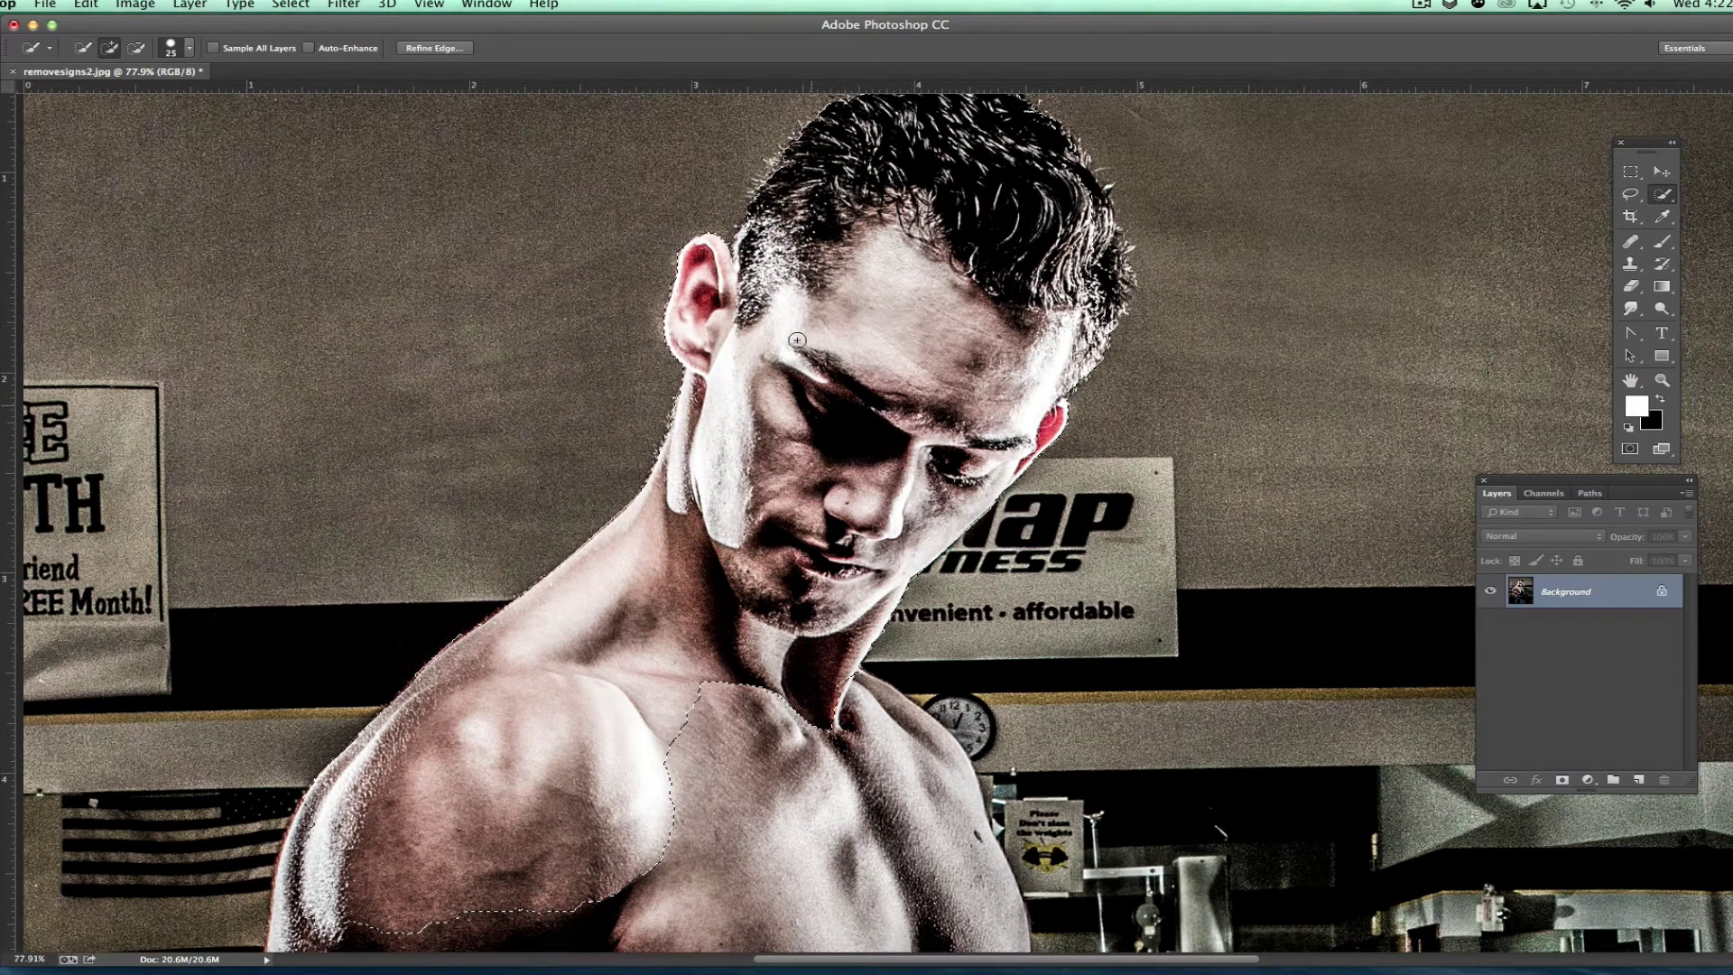
mouse_move(784, 705)
mouse_down()
mouse_move(745, 454)
mouse_move(751, 468)
mouse_up()
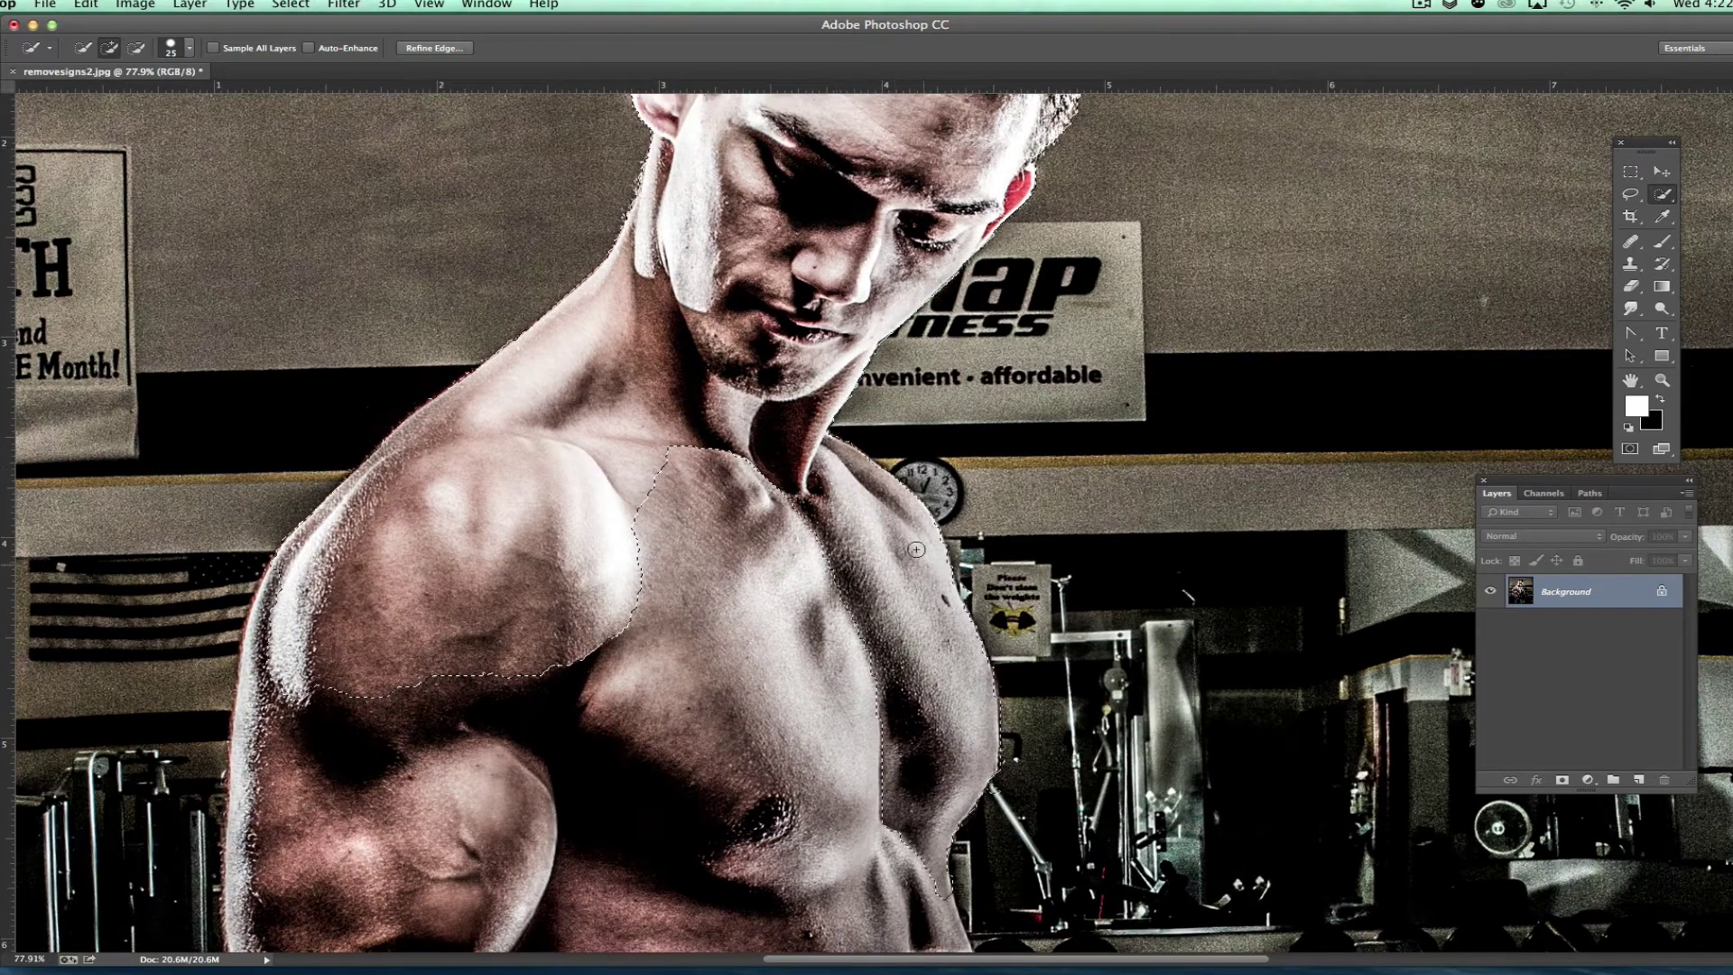
mouse_move(916, 548)
mouse_down()
mouse_move(812, 686)
mouse_move(683, 606)
mouse_move(505, 668)
mouse_move(343, 631)
mouse_move(288, 668)
mouse_move(280, 736)
mouse_up()
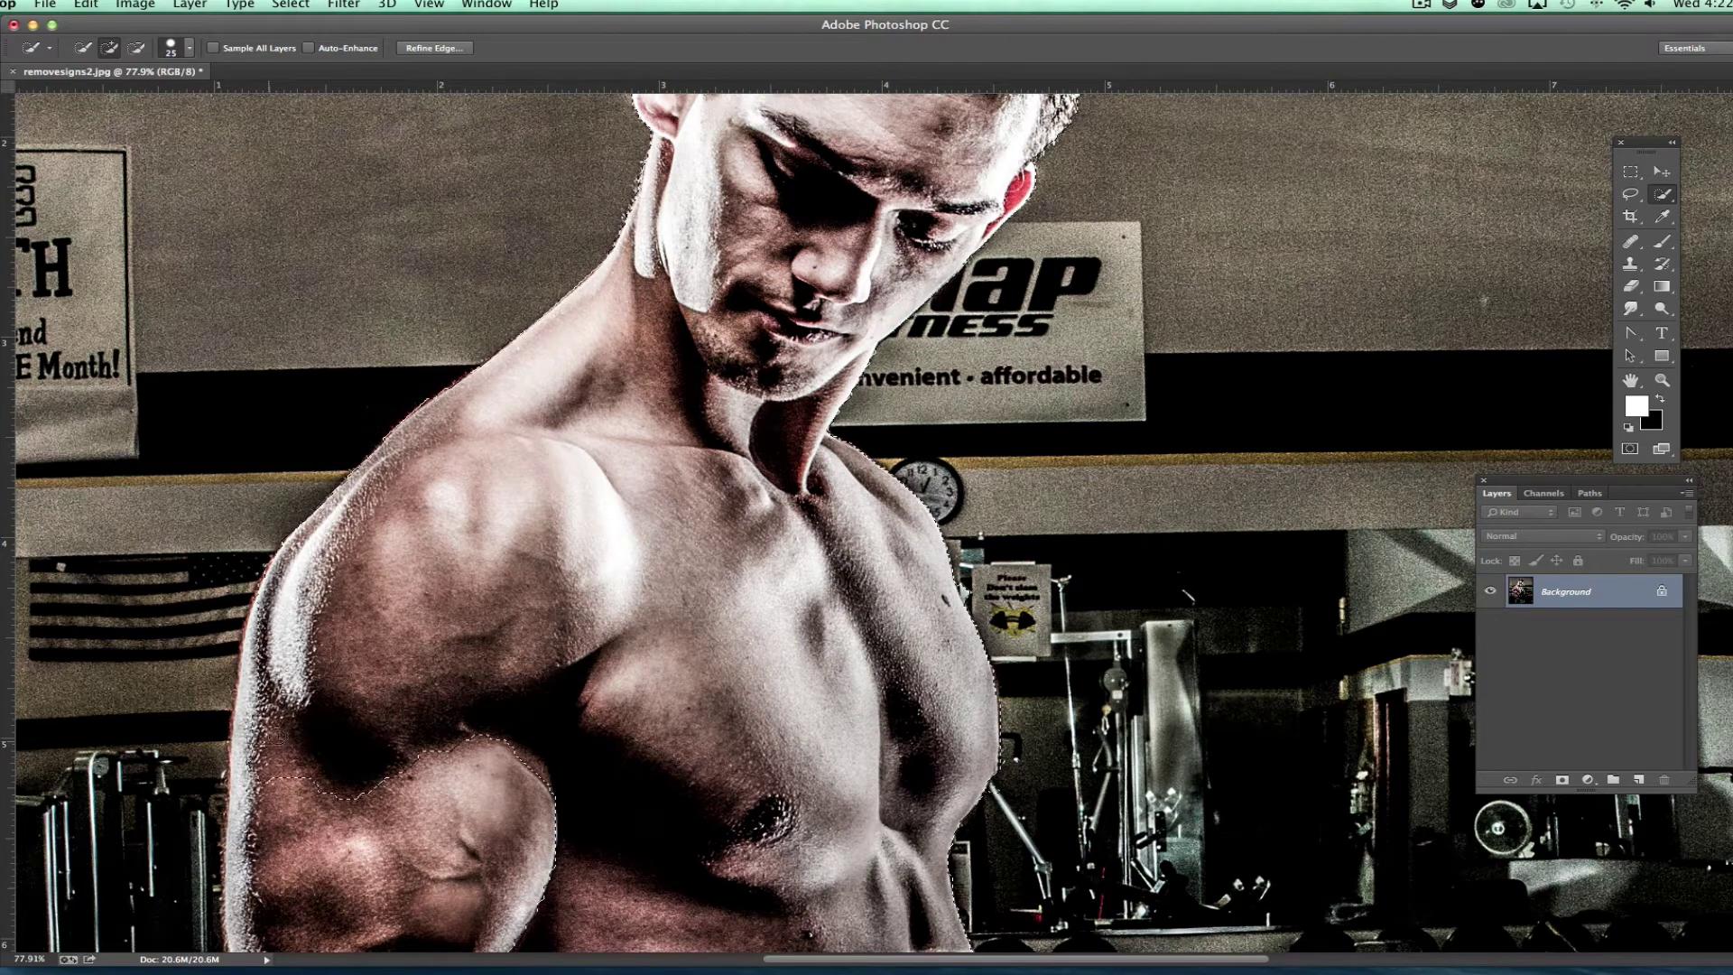
drag(741, 381, 659, 641)
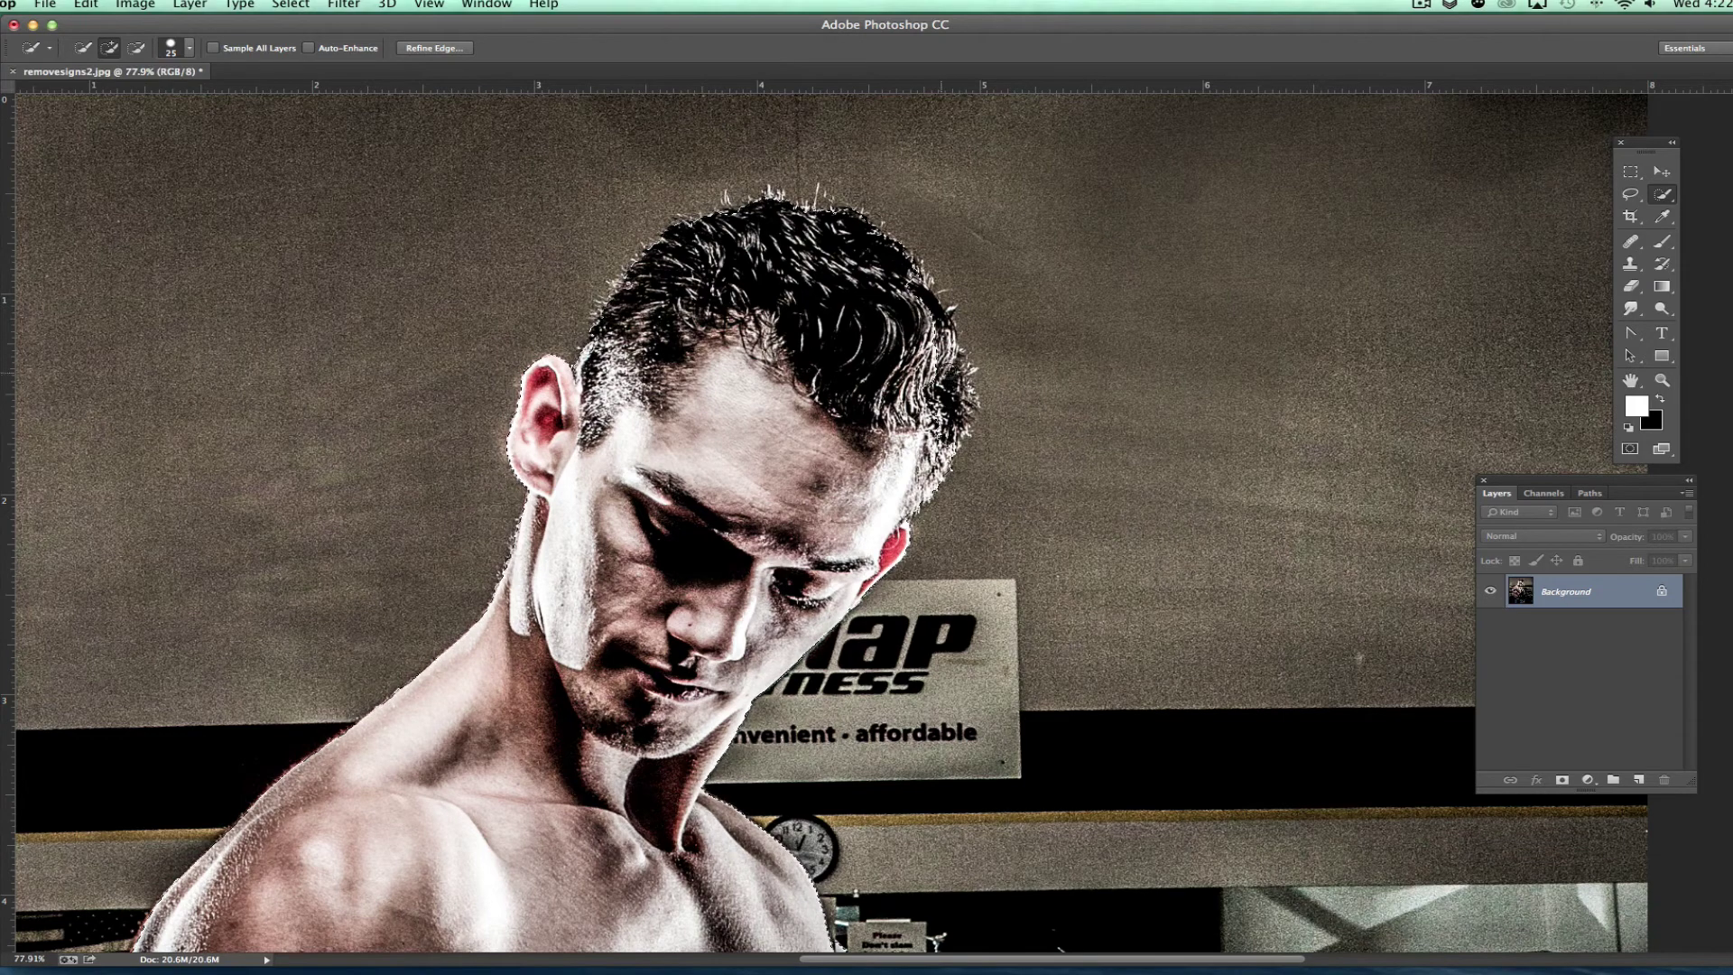
scroll(930, 590, down, 3)
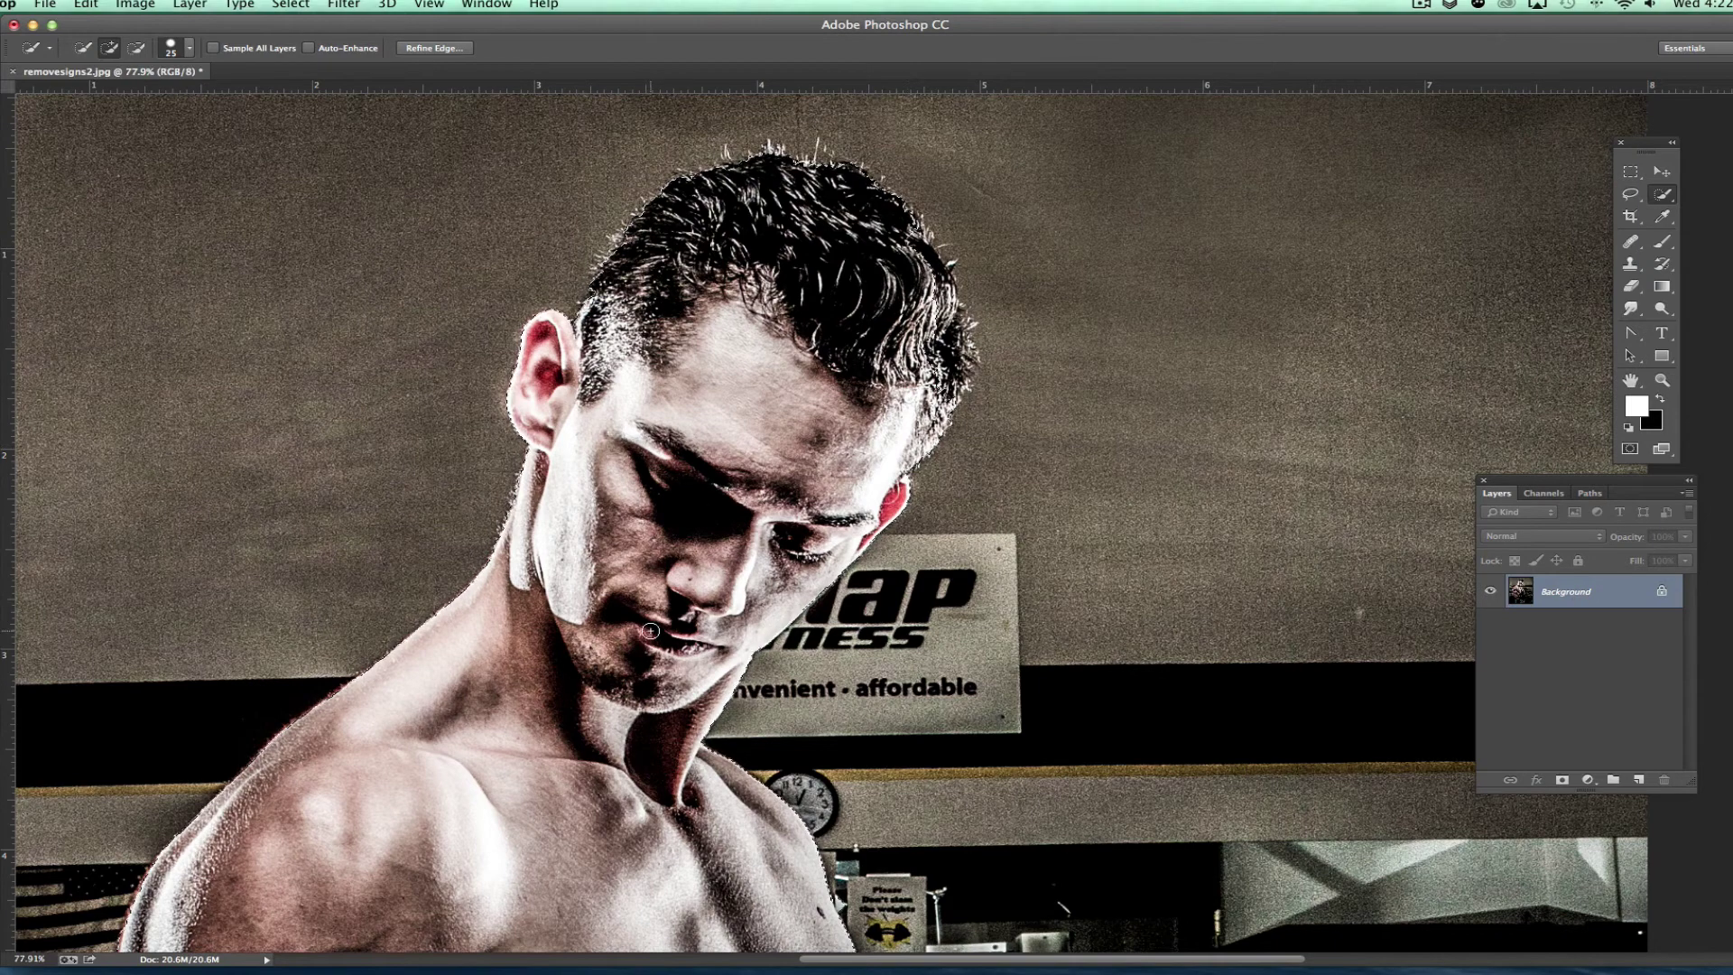
key(super+j)
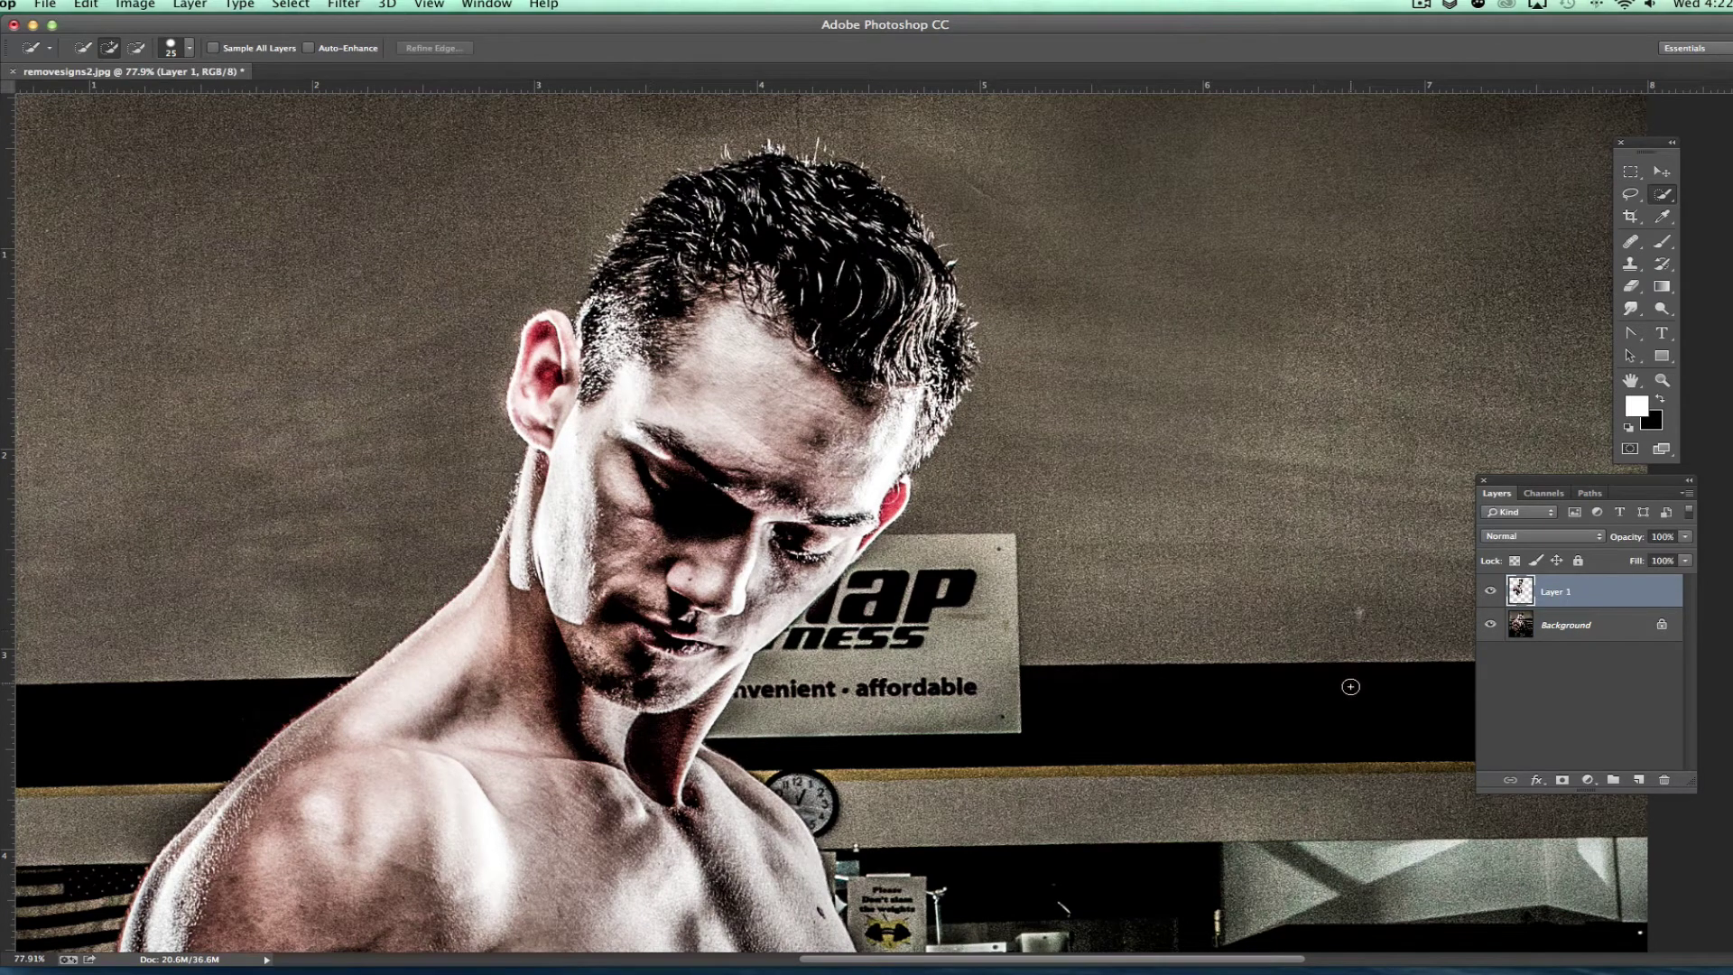
- Hide and re-show the Background to check the Layer 1 cut-out, zooming out afterwards
click(1491, 626)
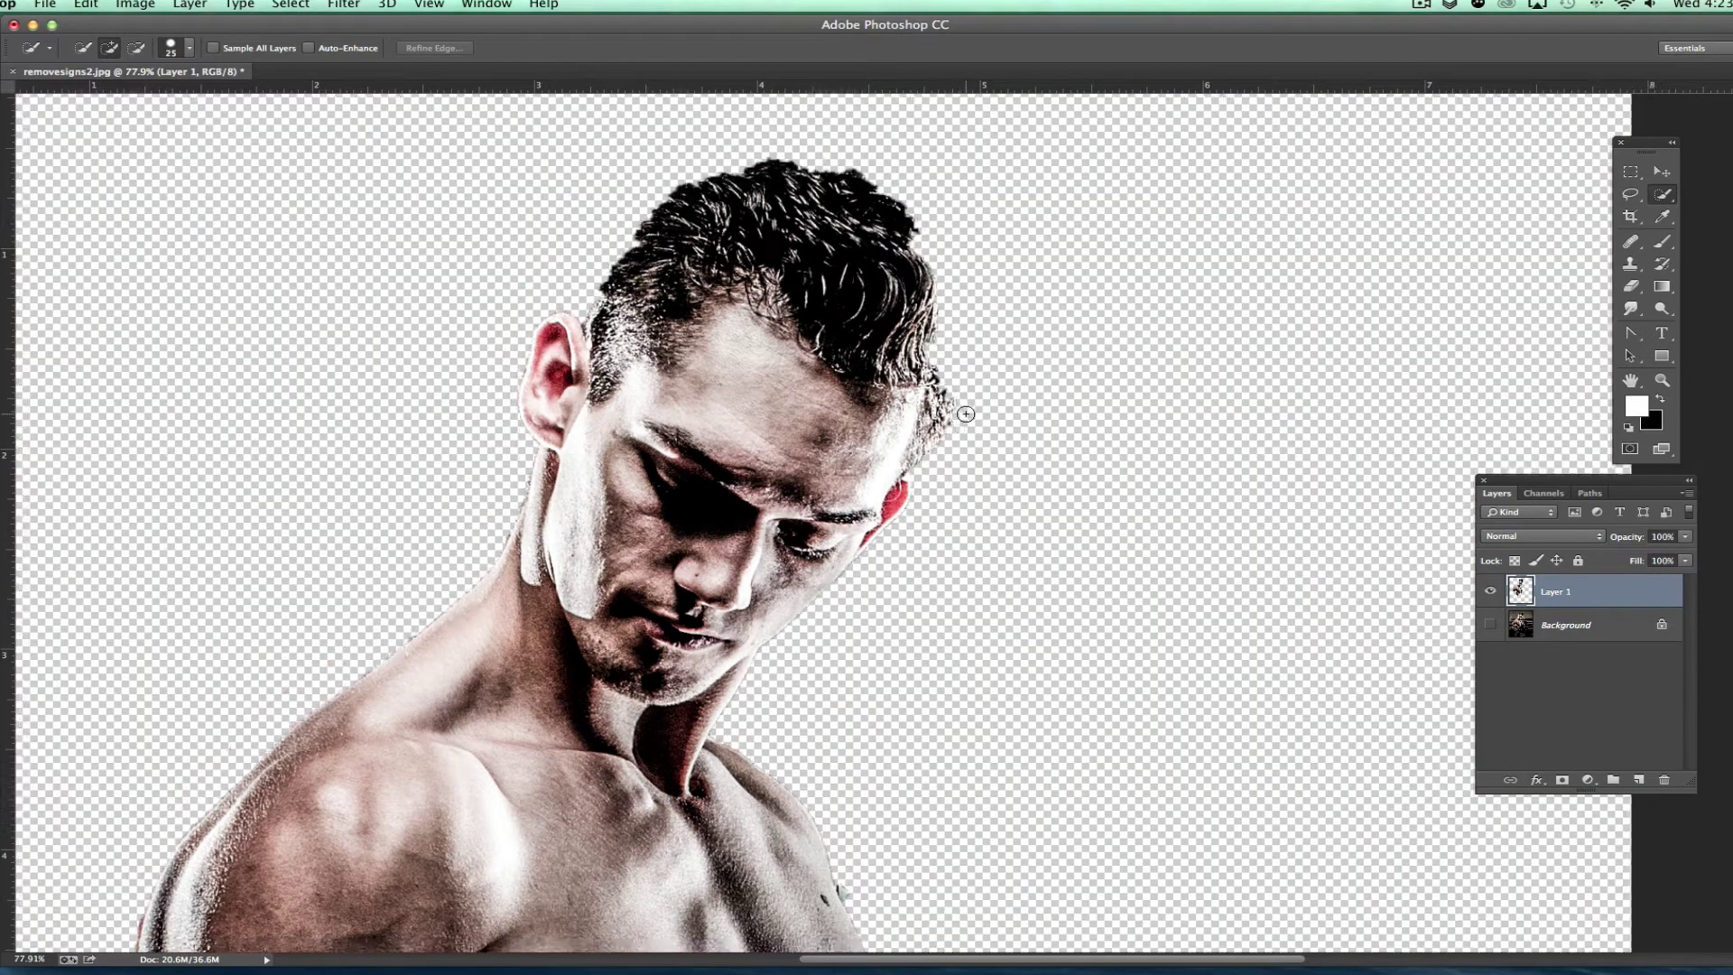
scroll(966, 413, down, 2)
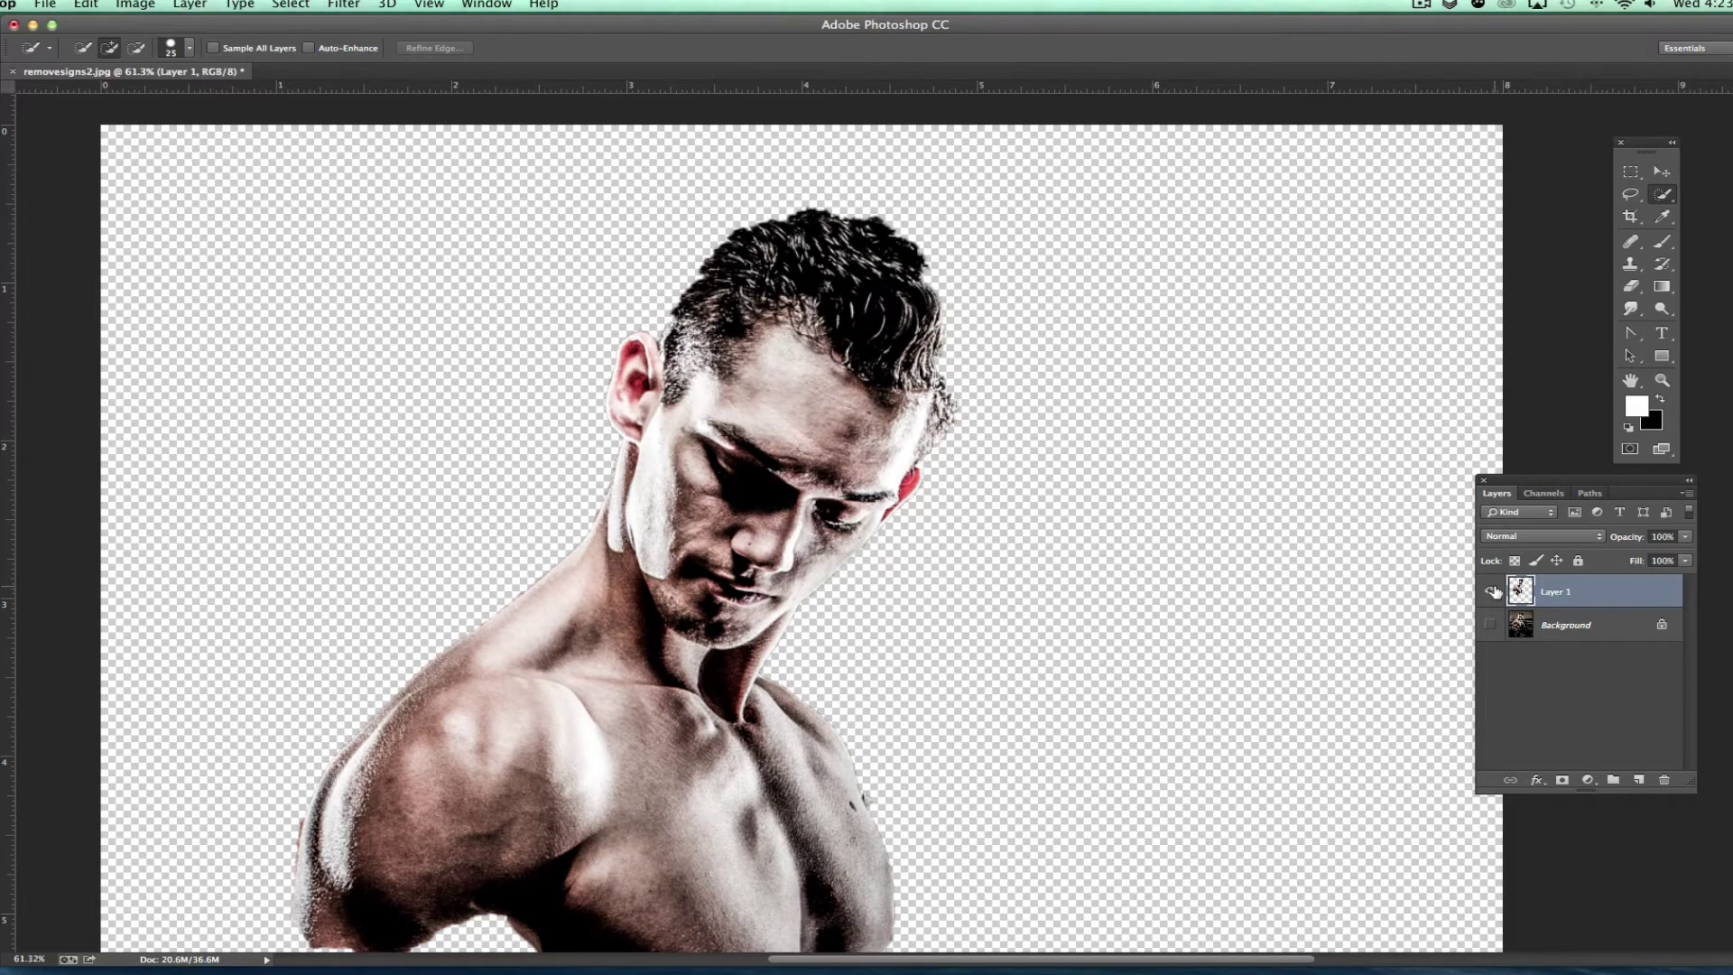
click(1490, 623)
scroll(1284, 480, down, 2)
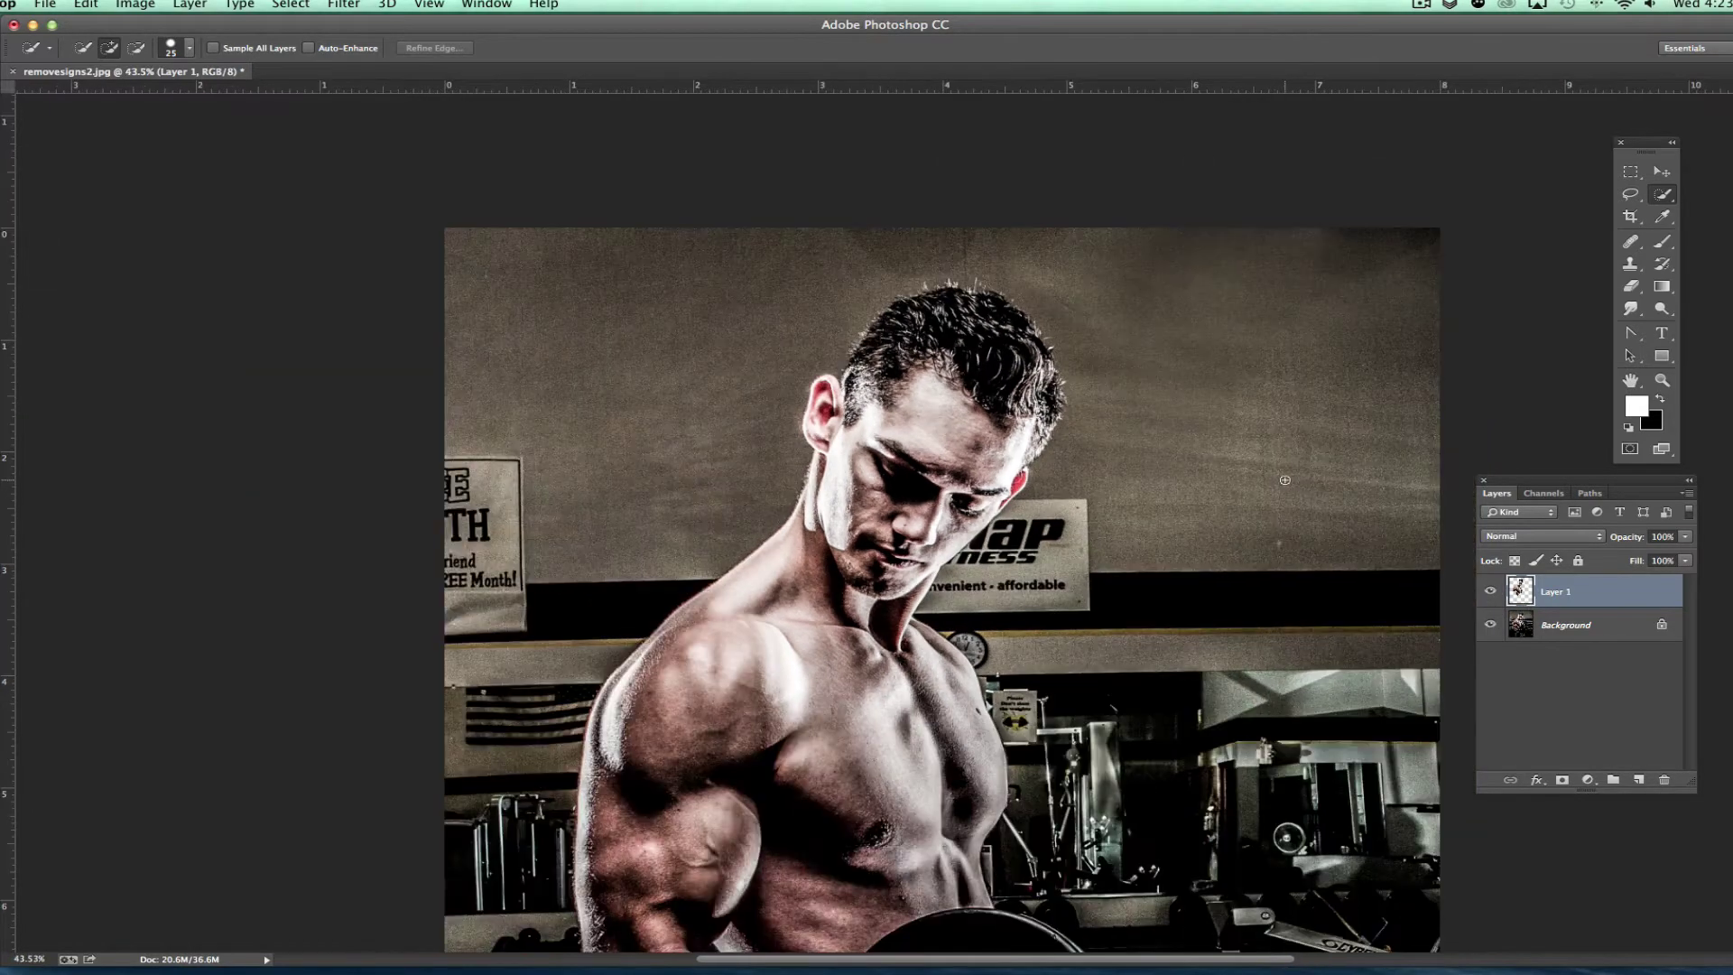
click(1629, 173)
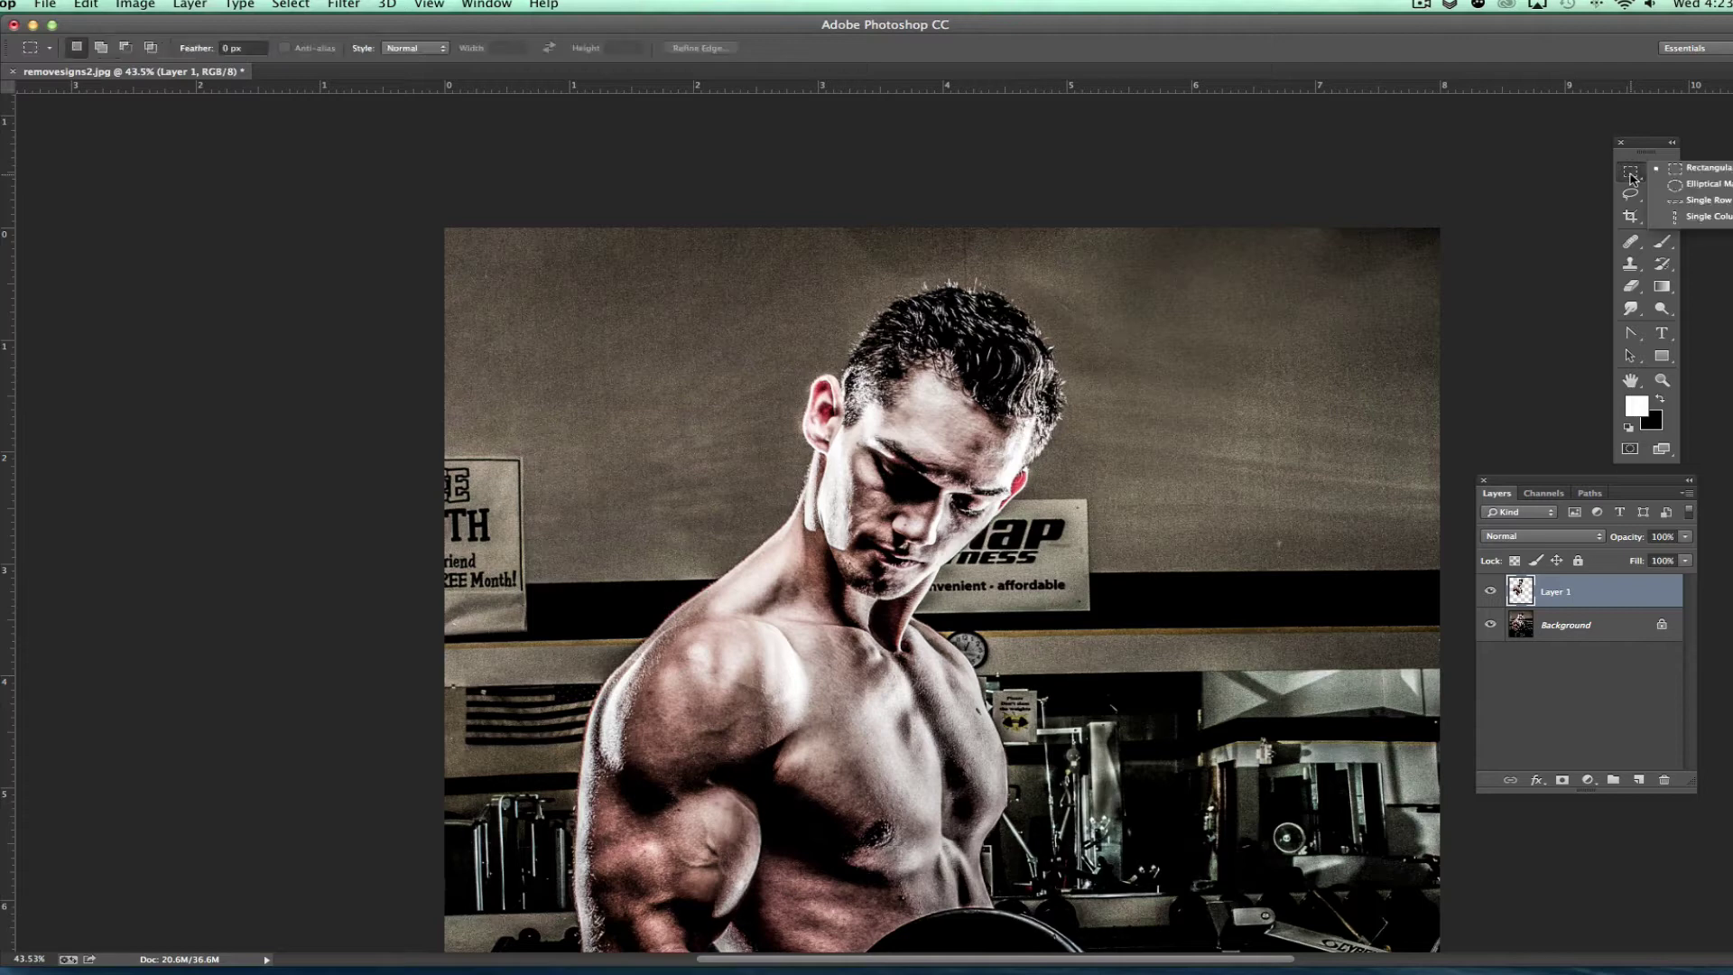
- Copy a rectangle of plain wall right of the man's head from Background onto Layer 2, then verify it
click(1092, 220)
drag(1094, 221, 1450, 669)
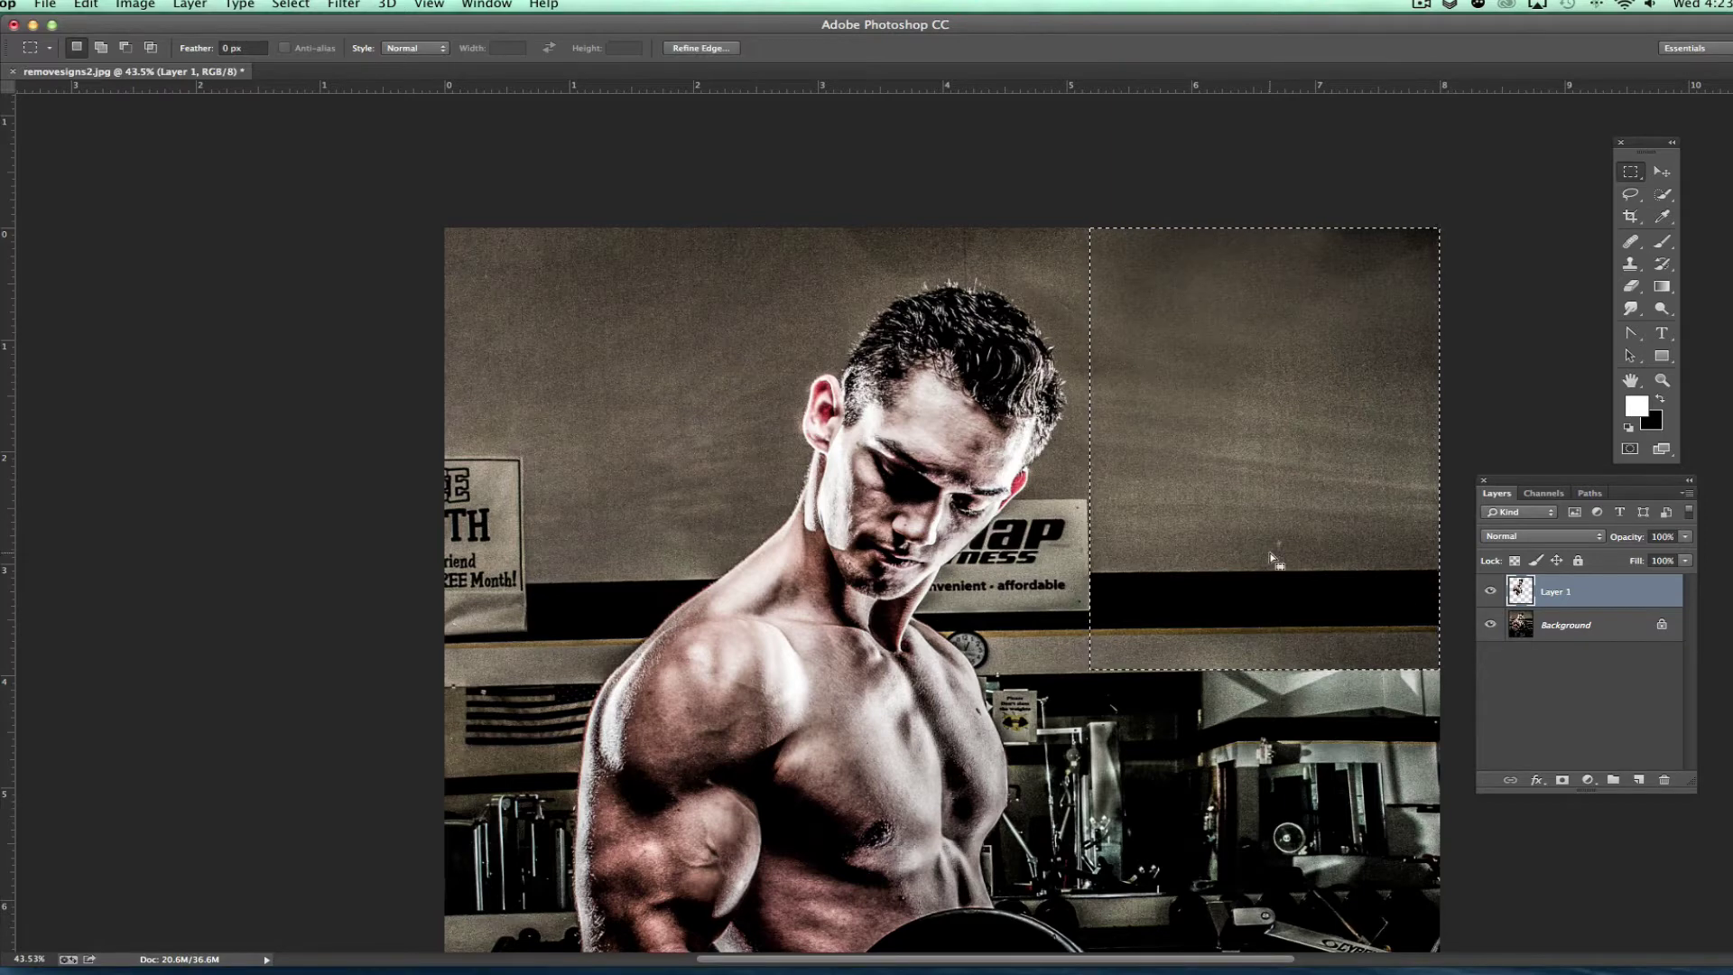
click(1595, 636)
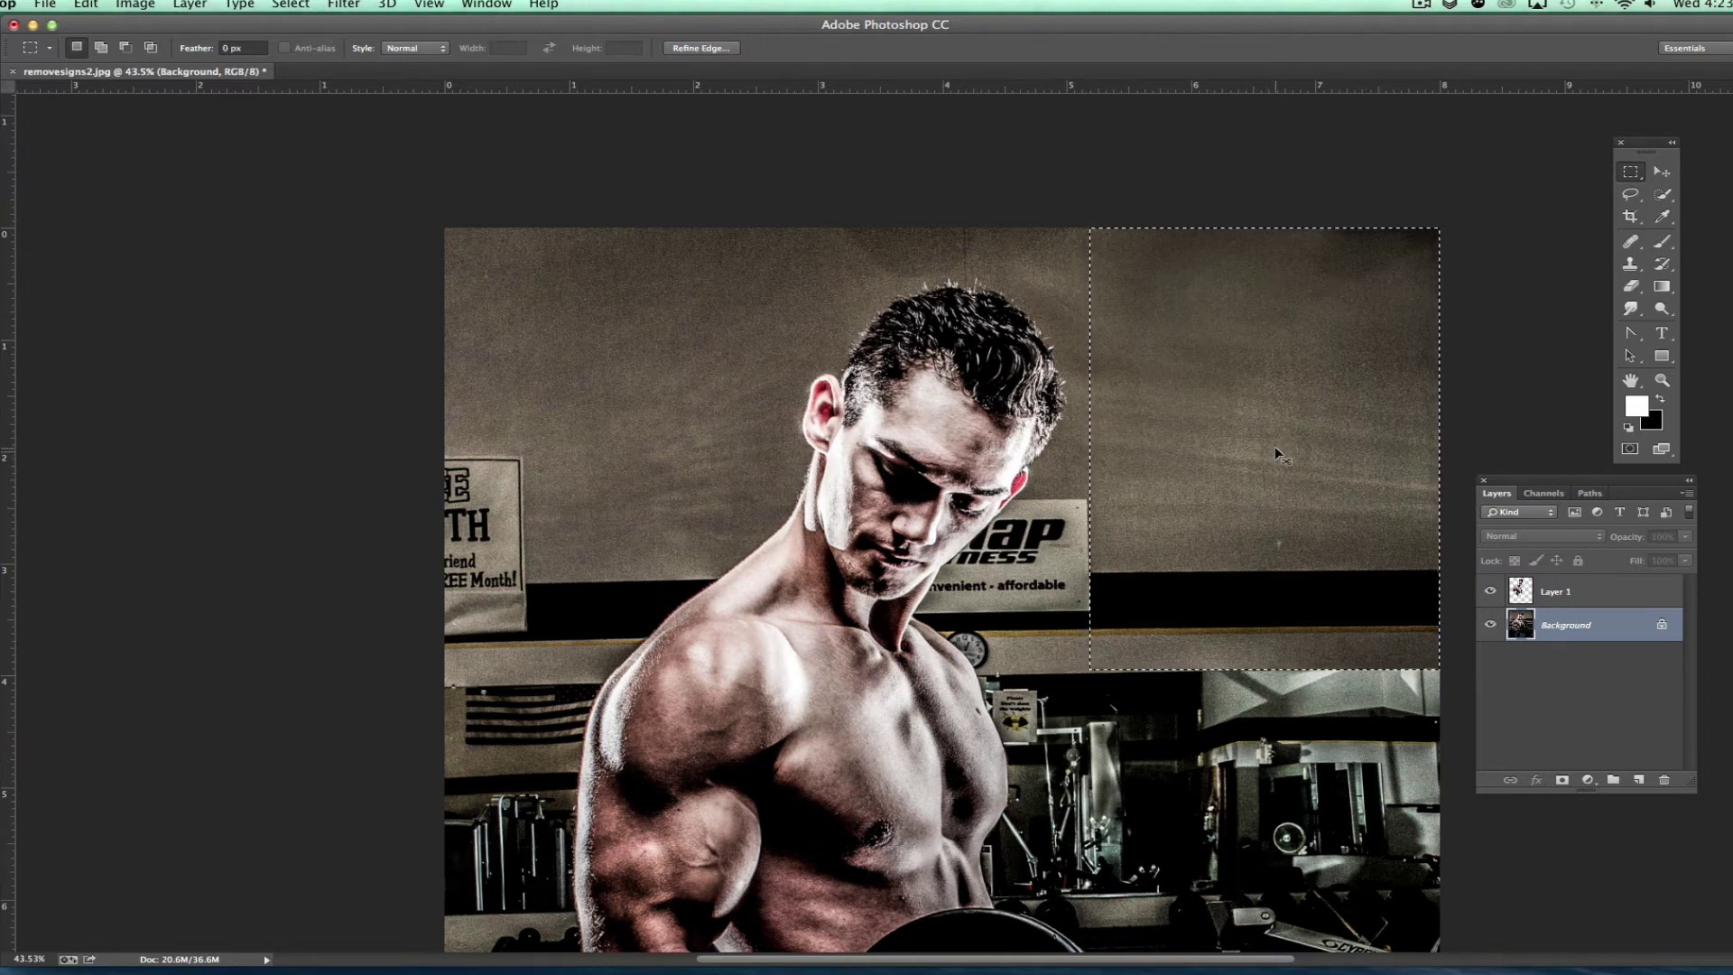
key(super+j)
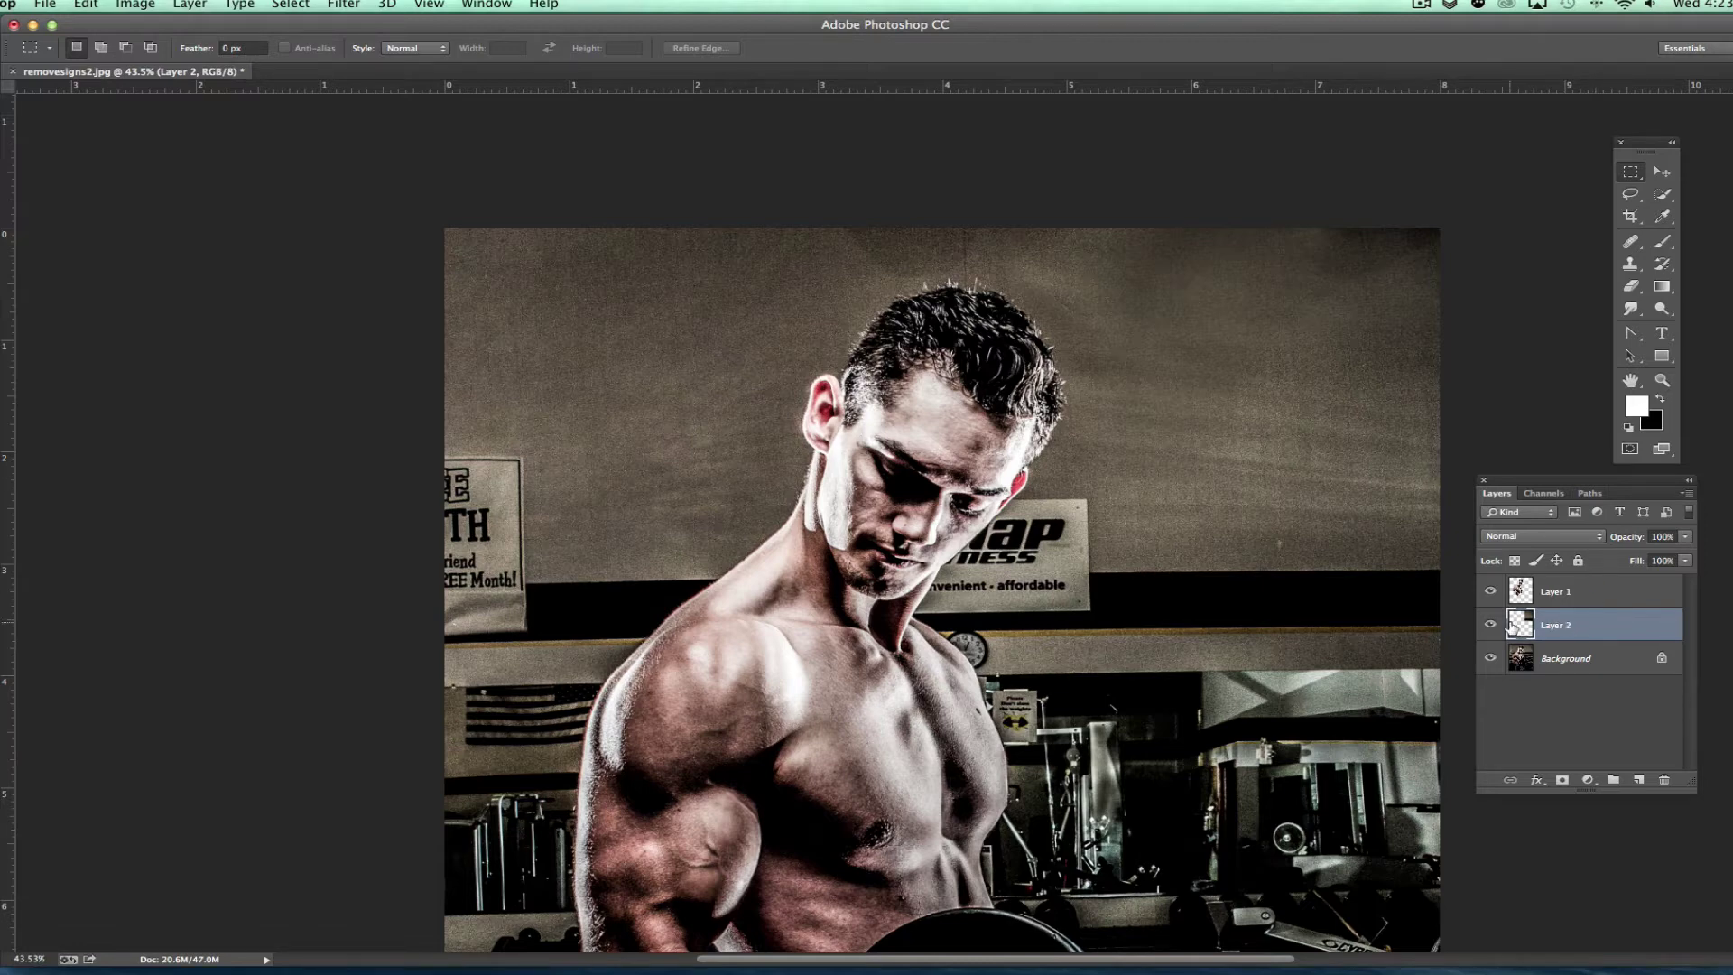
click(1490, 658)
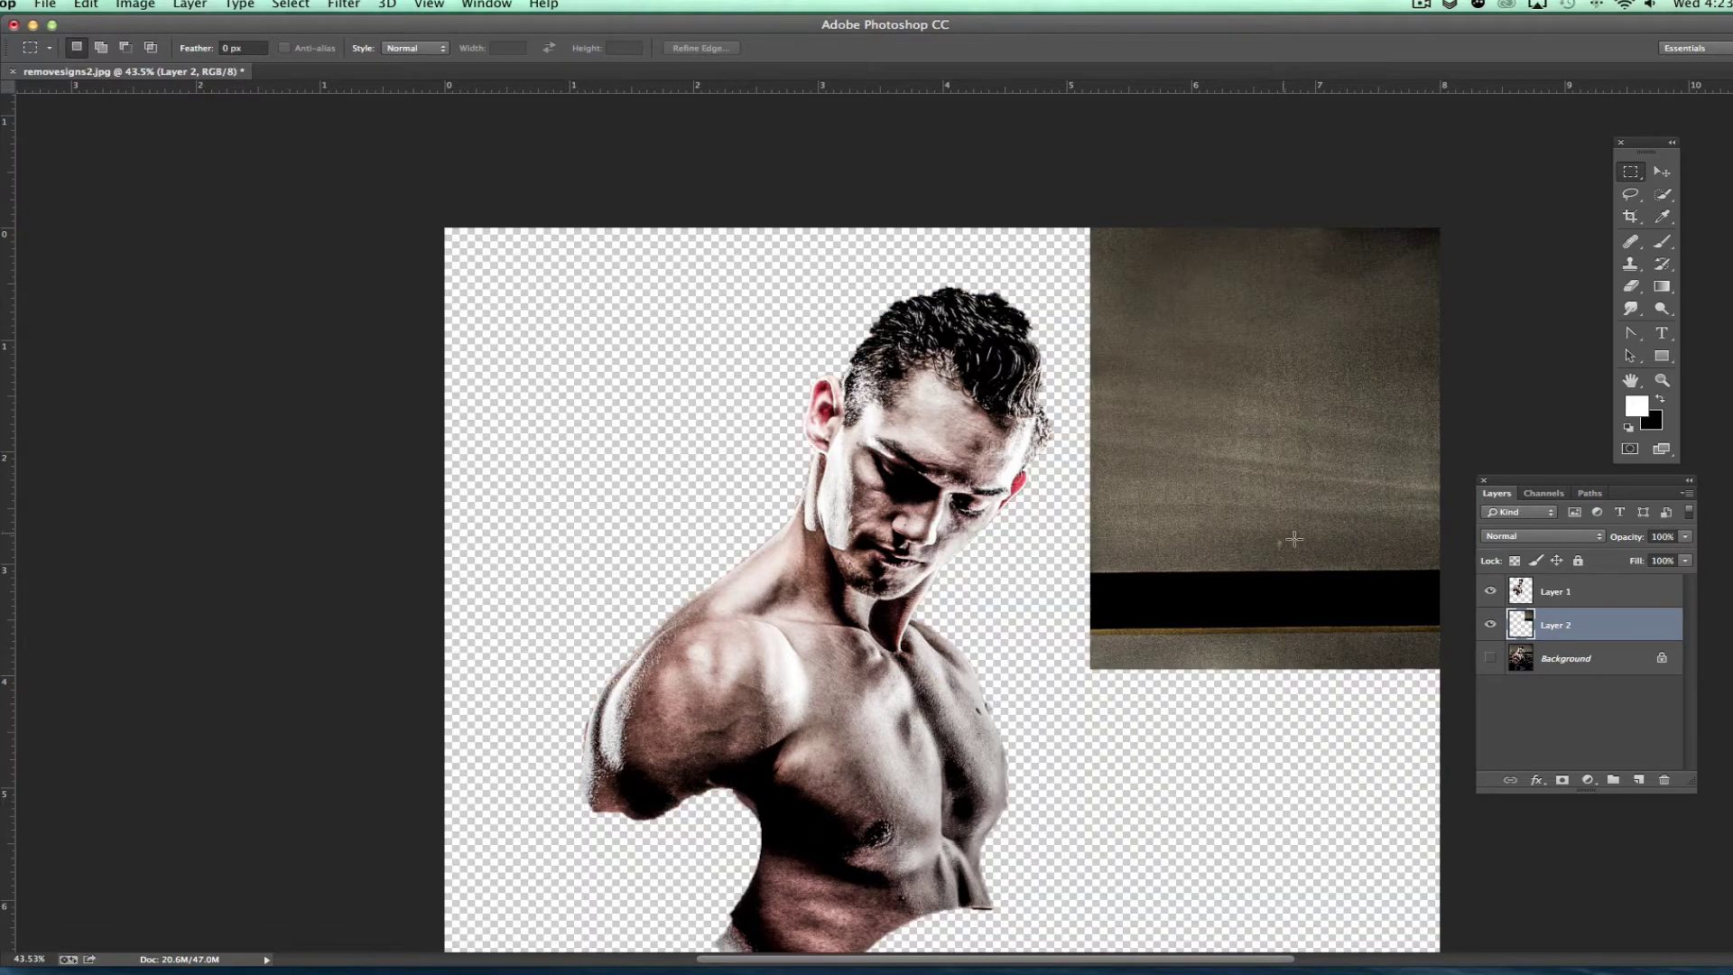
click(1490, 658)
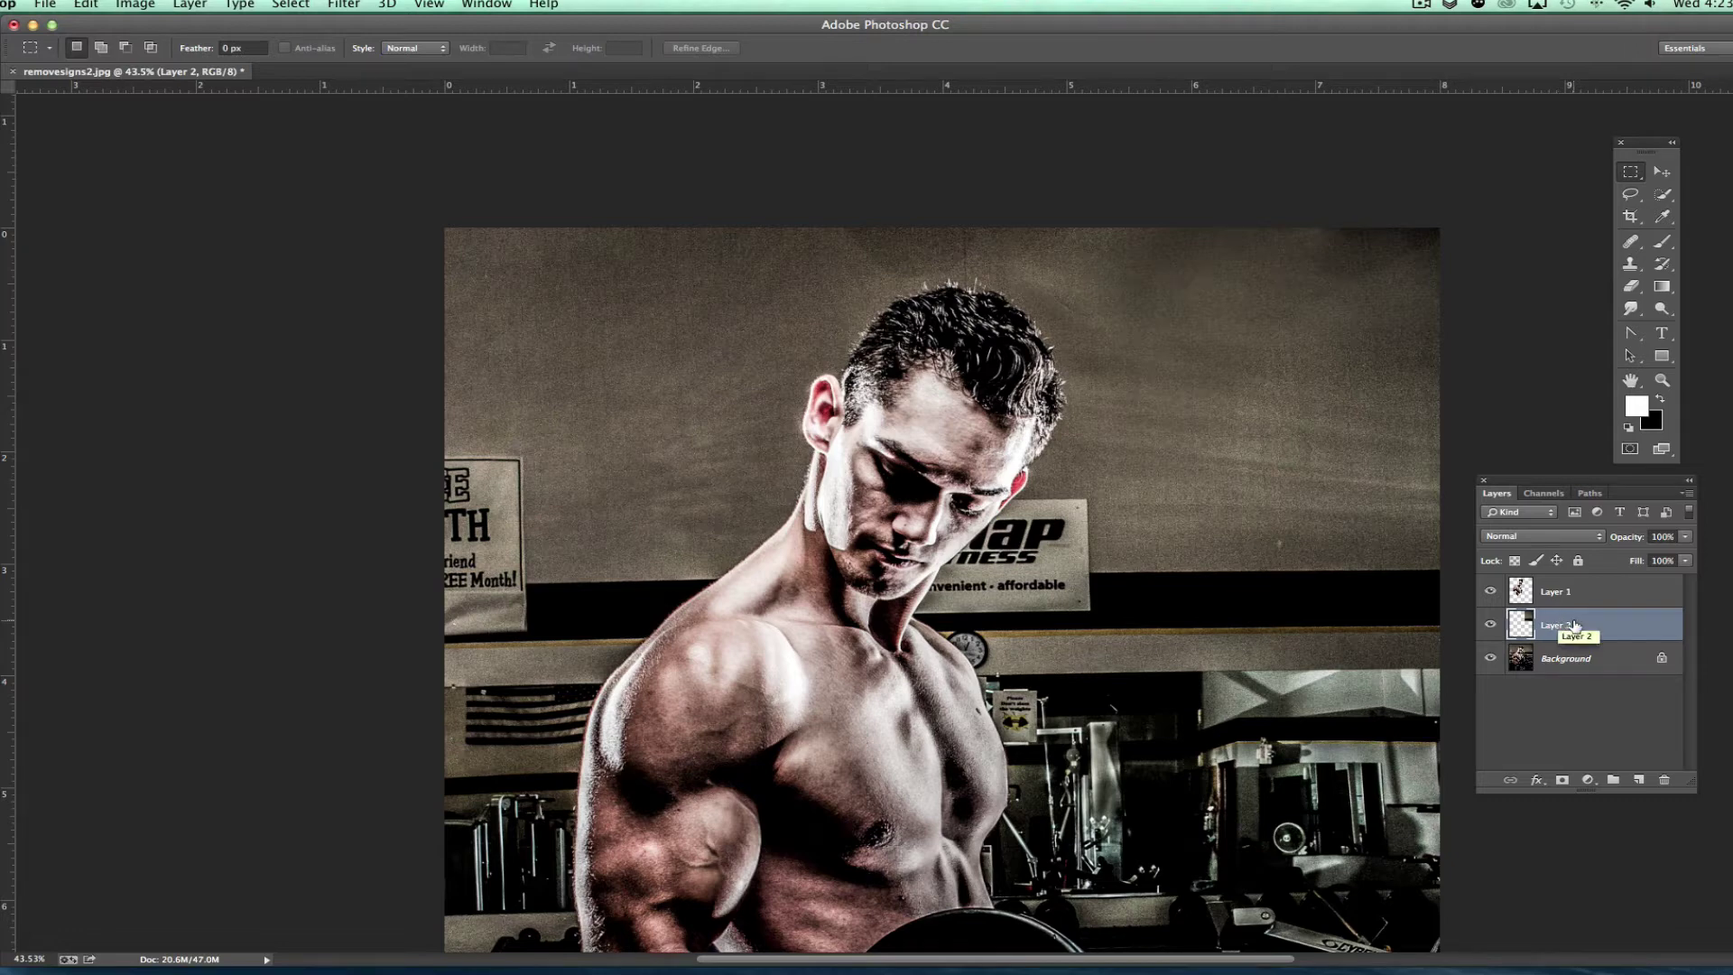
- Stretch the Layer 2 wall patch leftward to about 159% width over the sign and commit
key(super+t)
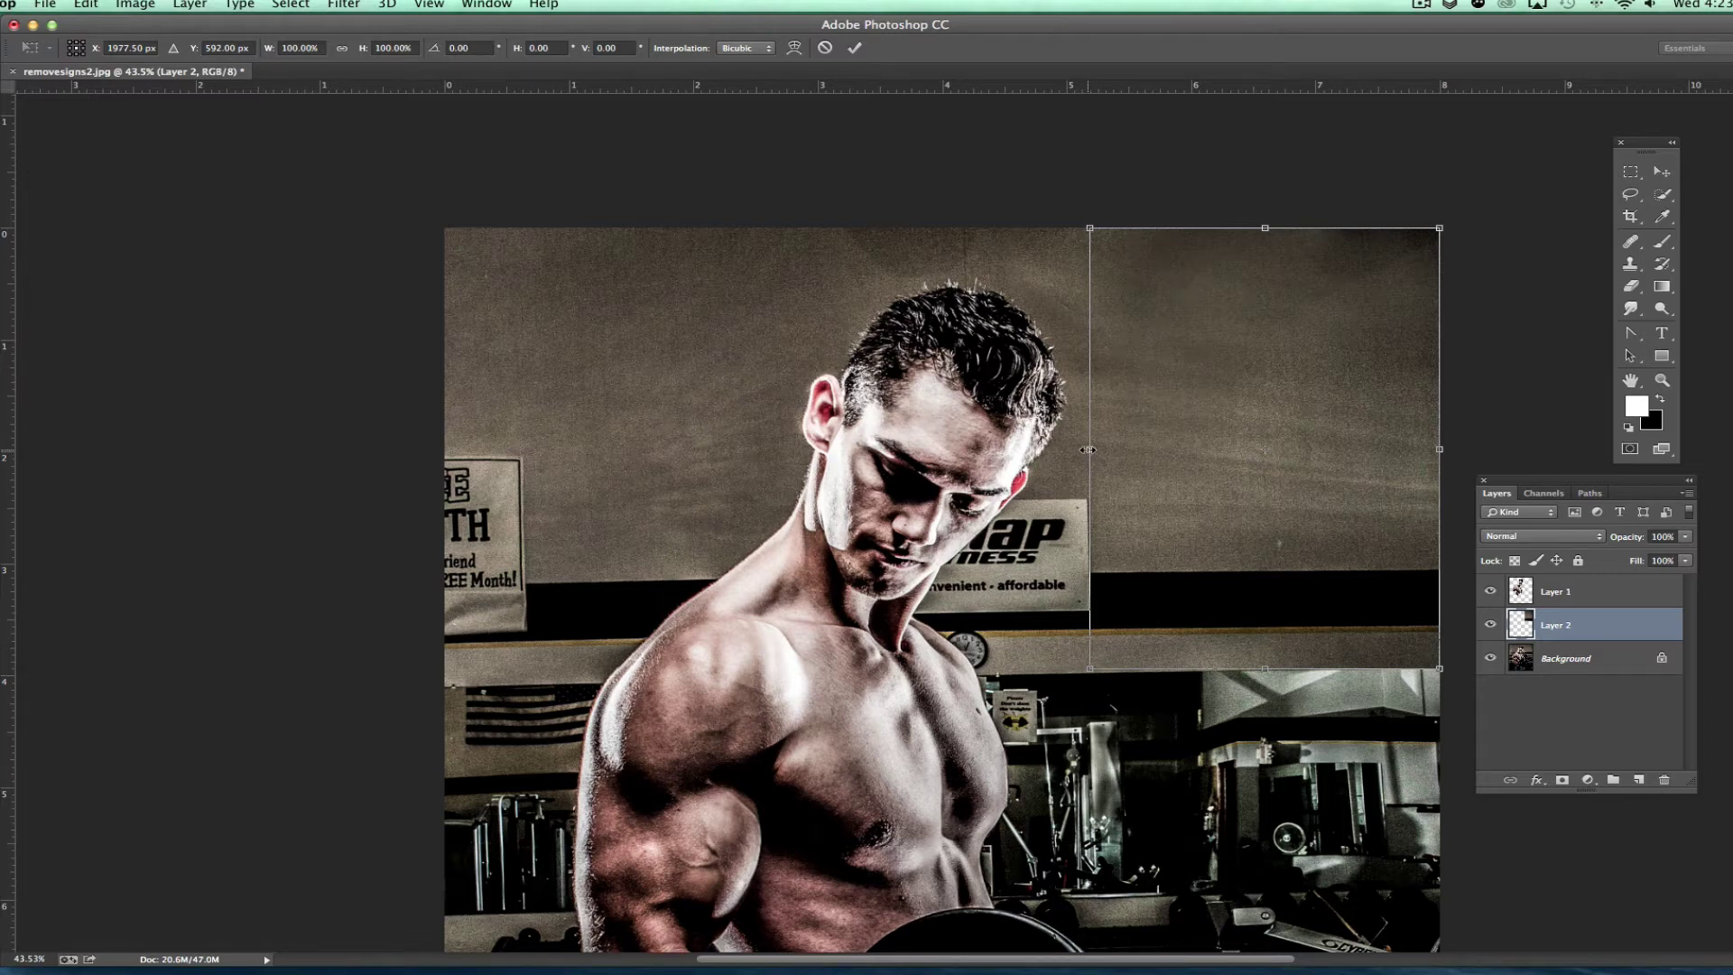
drag(1084, 450, 1017, 451)
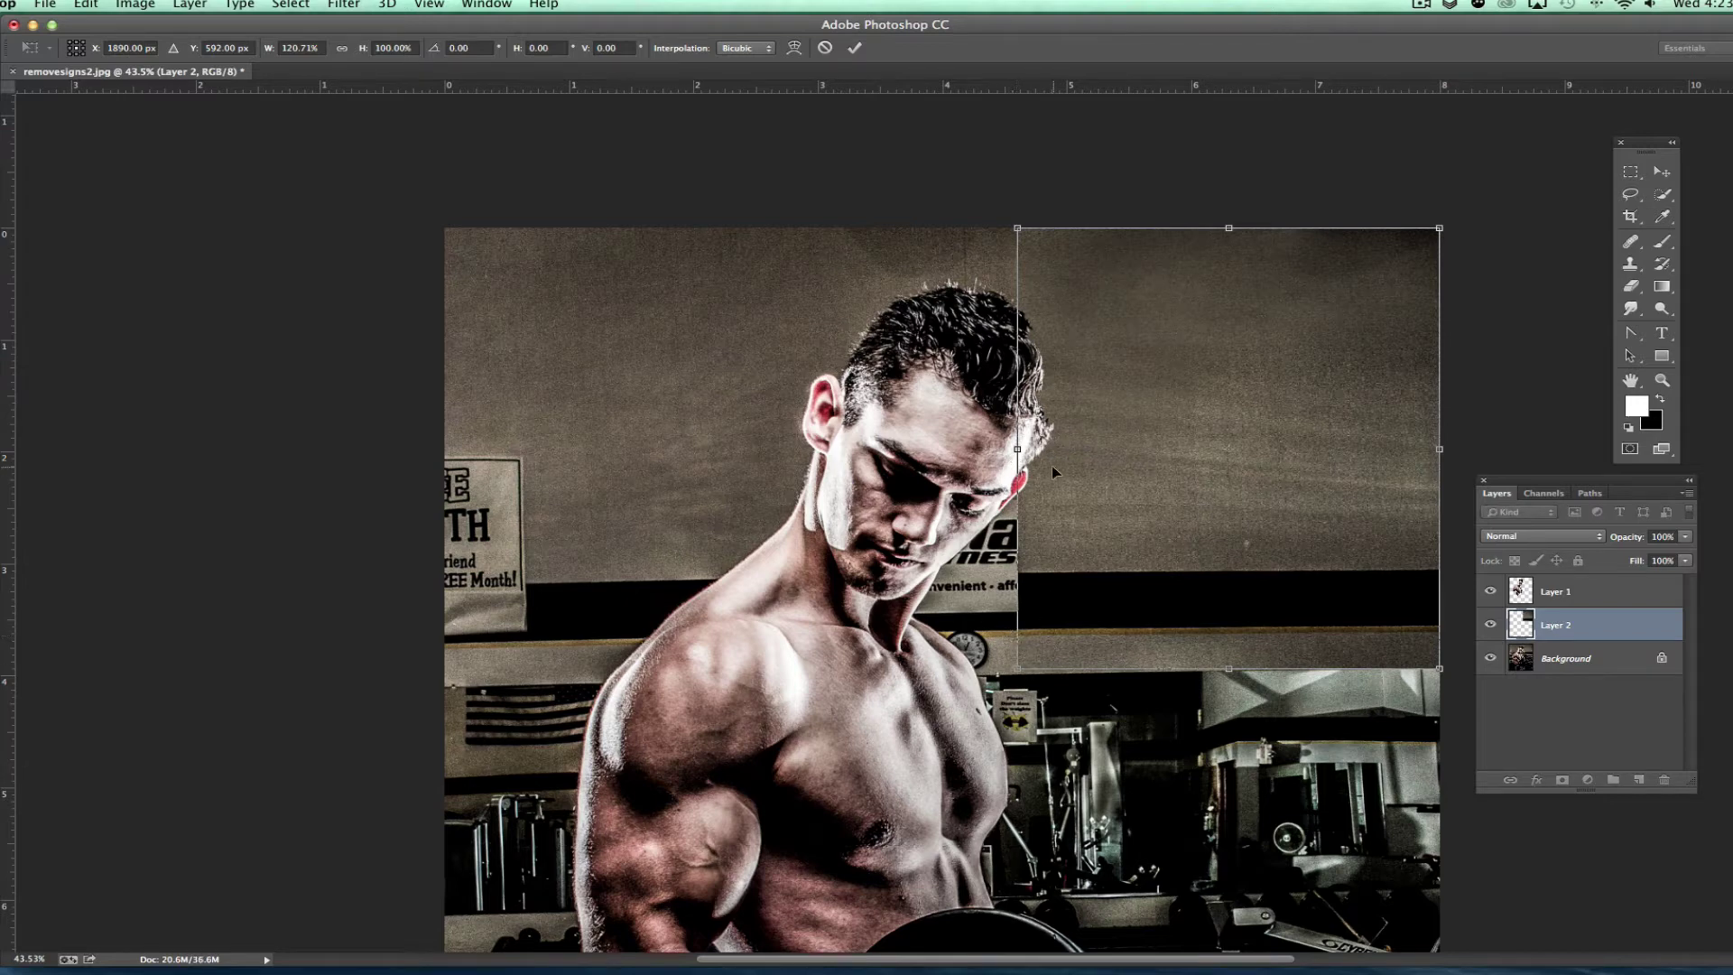
drag(1015, 457, 883, 448)
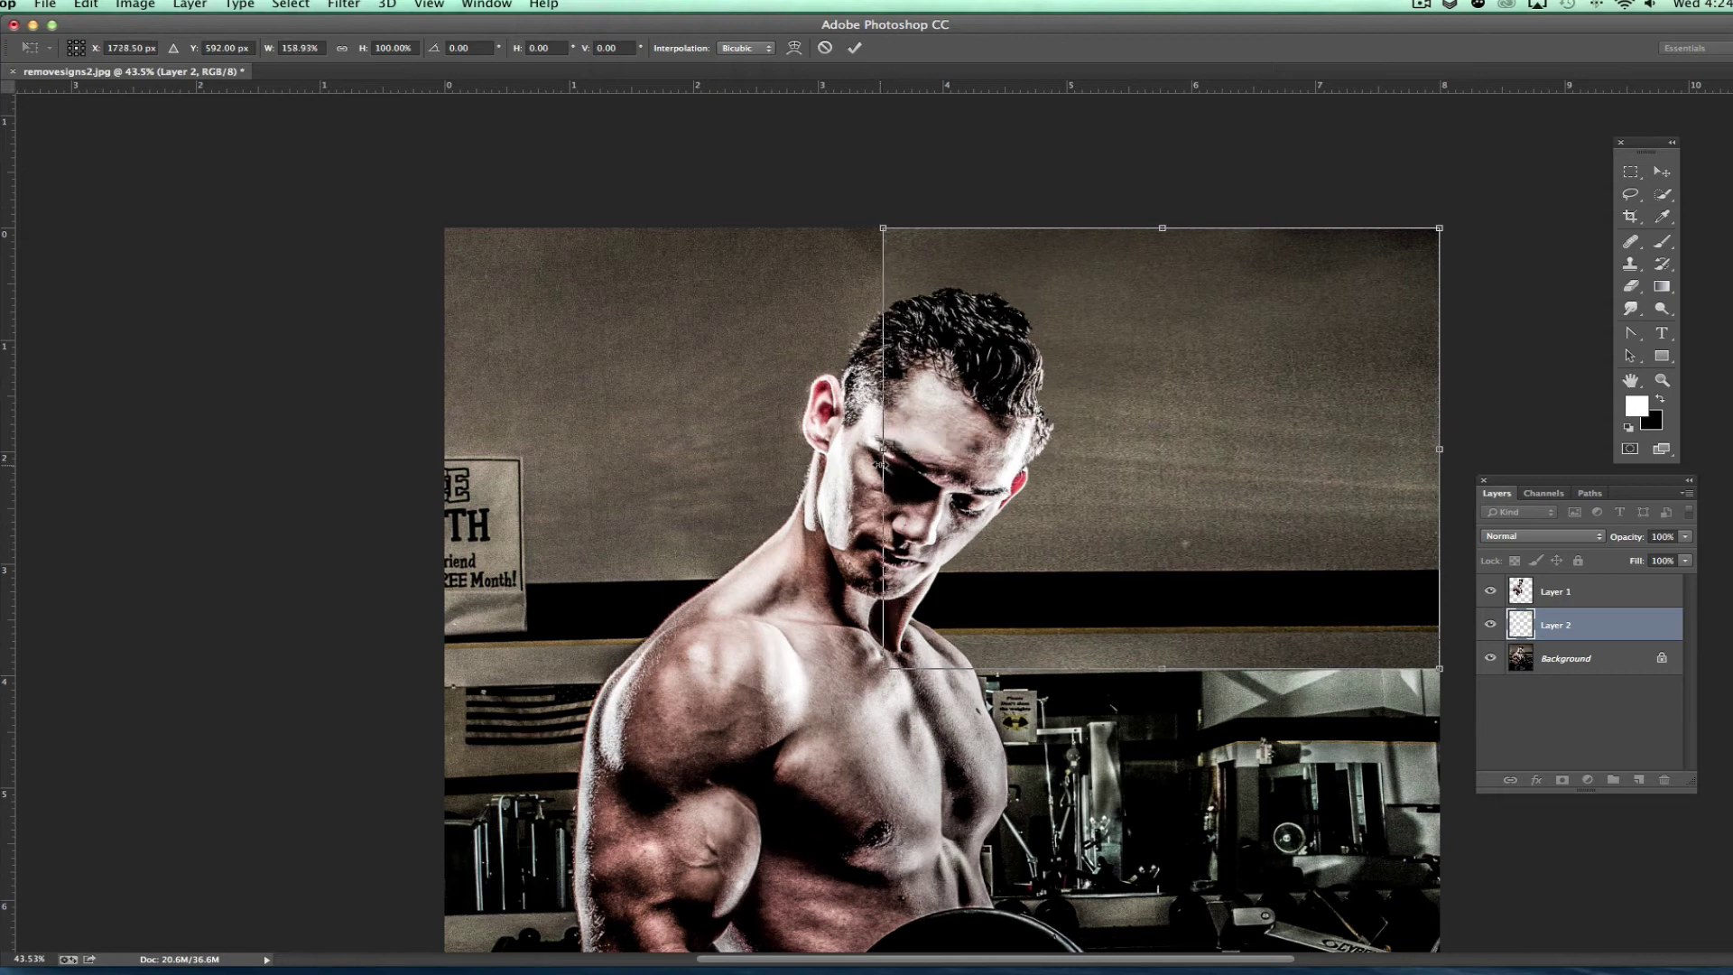
key(Return)
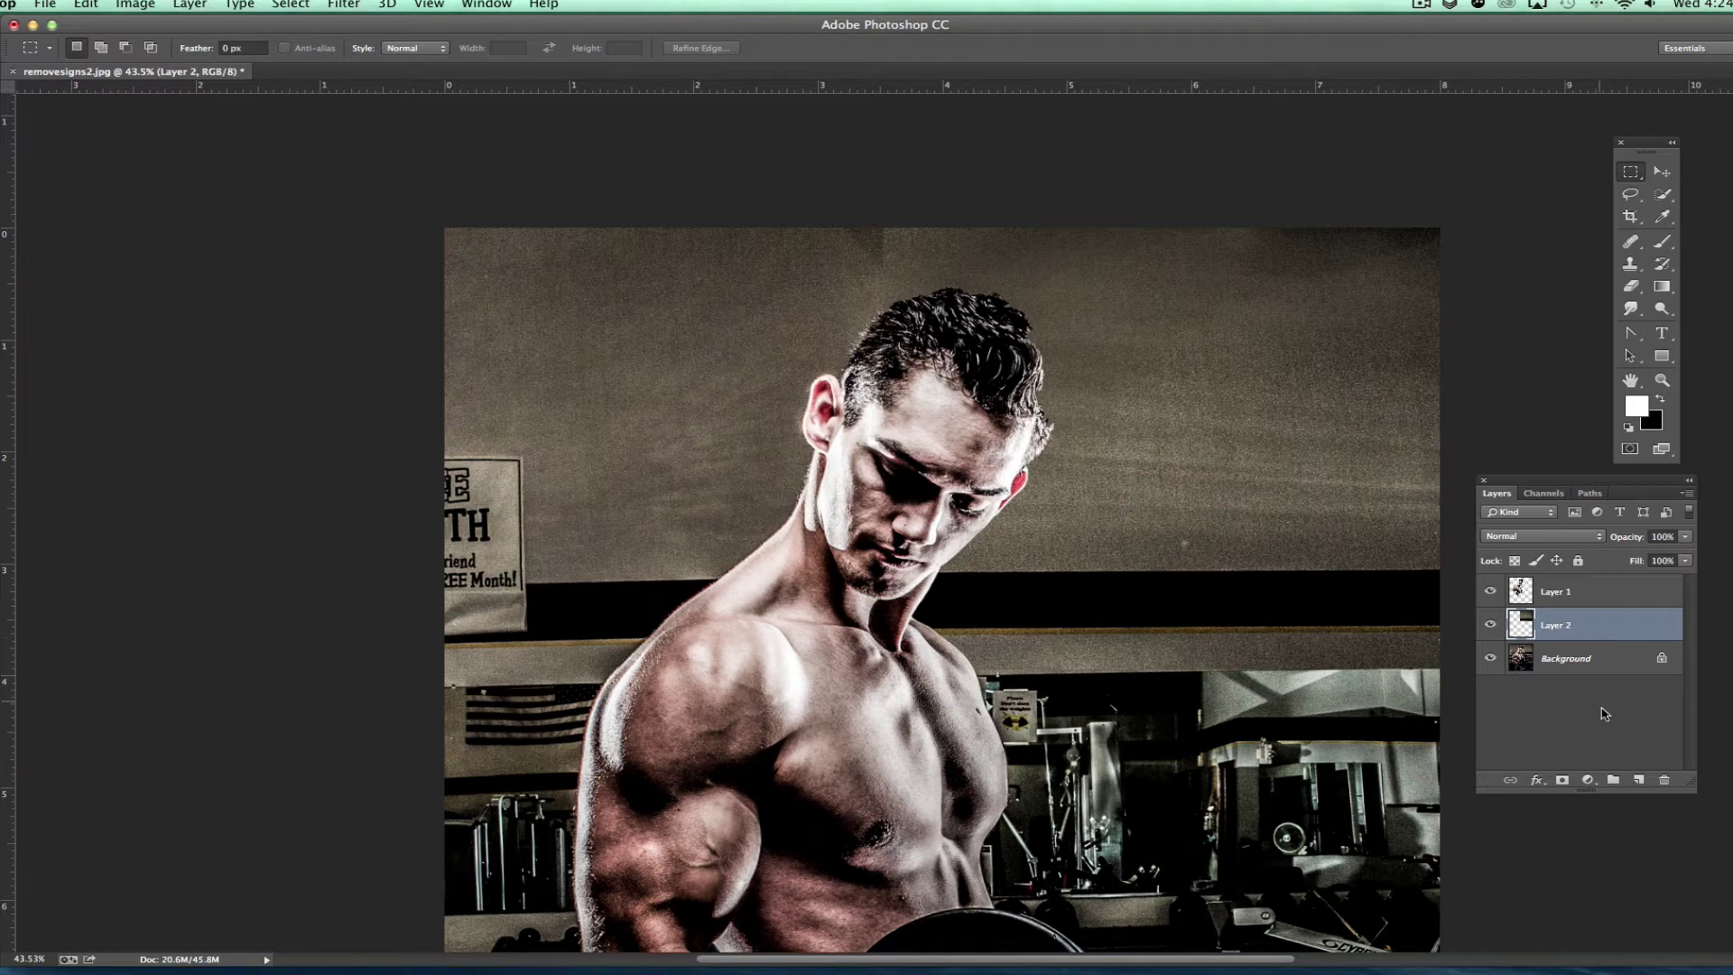
- Add a layer mask to Layer 2 and brush back the top and right edge of the man's hair
click(1562, 780)
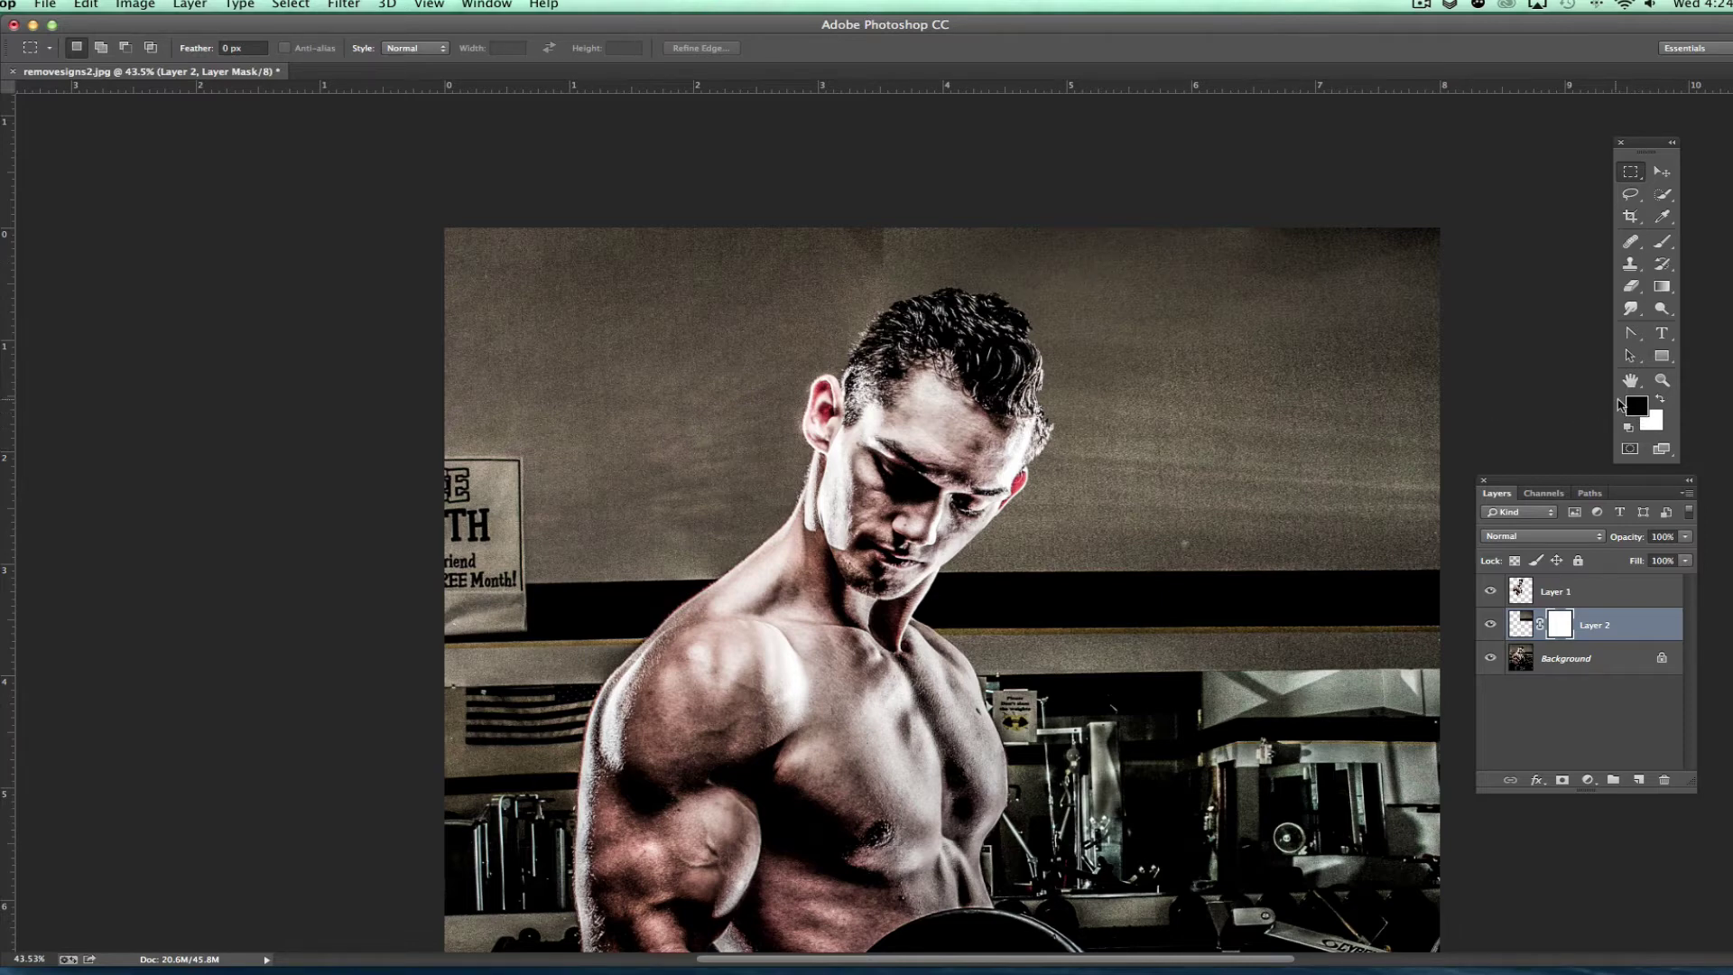
key(b)
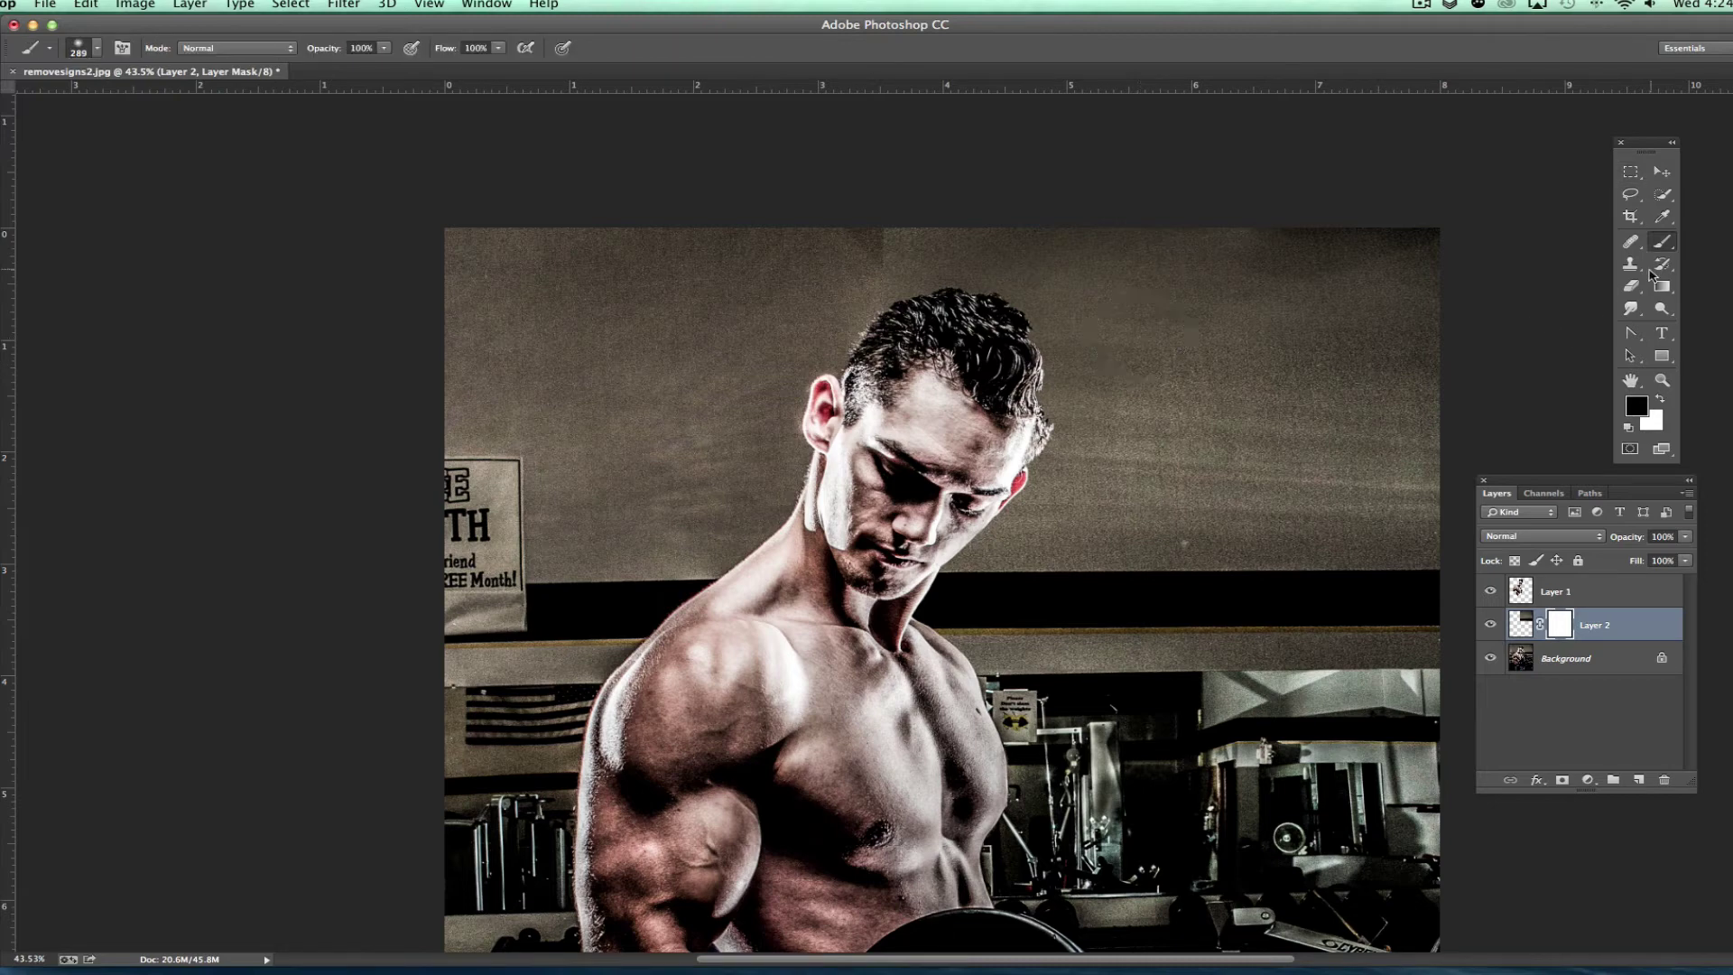
click(1661, 242)
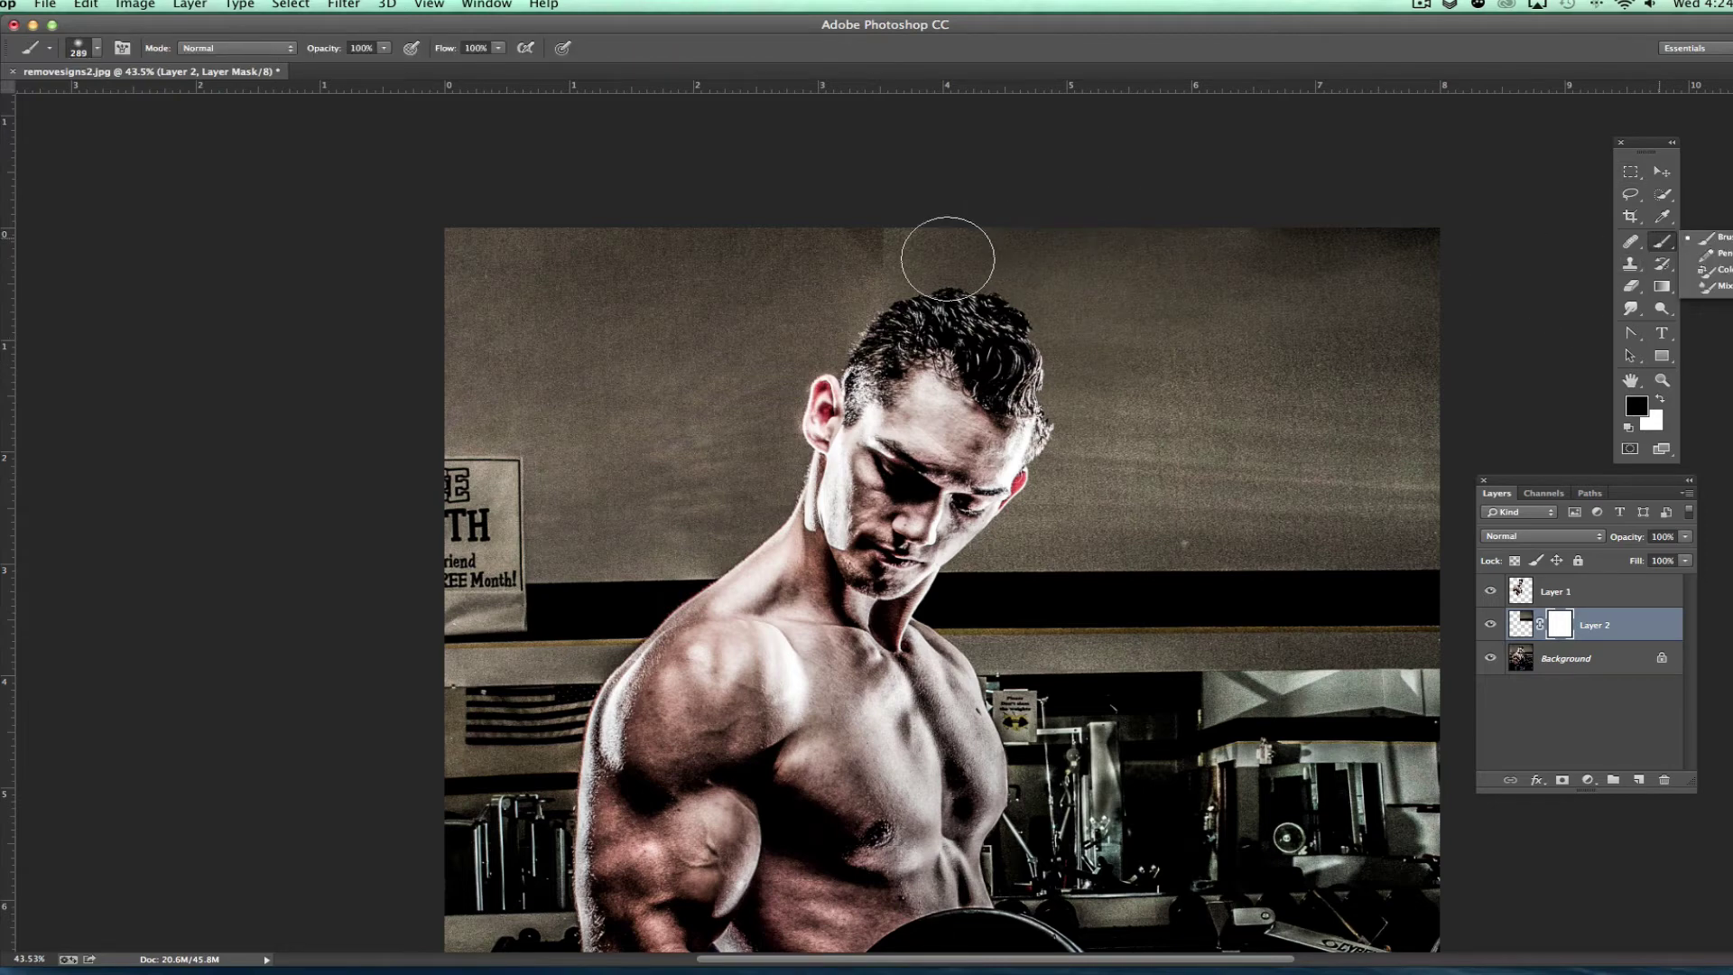
click(889, 249)
mouse_move(948, 241)
mouse_down()
mouse_move(897, 255)
mouse_move(966, 255)
mouse_move(998, 279)
mouse_move(1051, 379)
mouse_move(986, 271)
mouse_up()
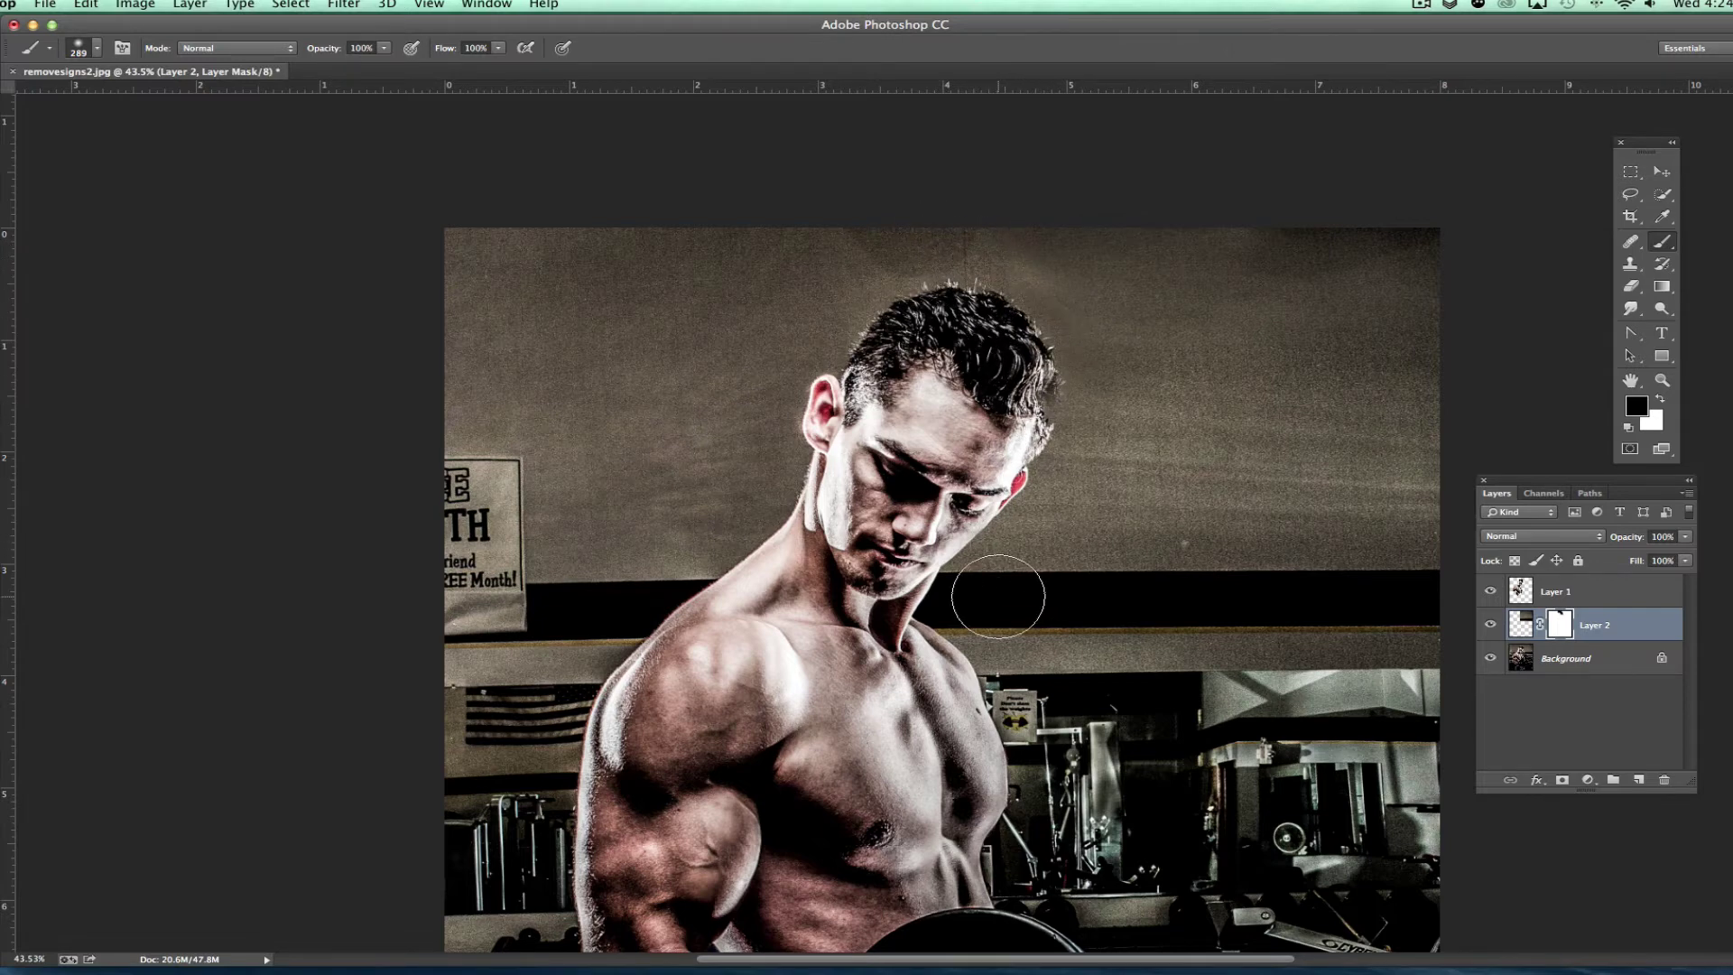
mouse_move(1048, 422)
mouse_down()
mouse_move(1021, 334)
mouse_move(933, 286)
mouse_move(1071, 221)
mouse_move(892, 289)
mouse_move(947, 237)
mouse_move(1026, 225)
mouse_up()
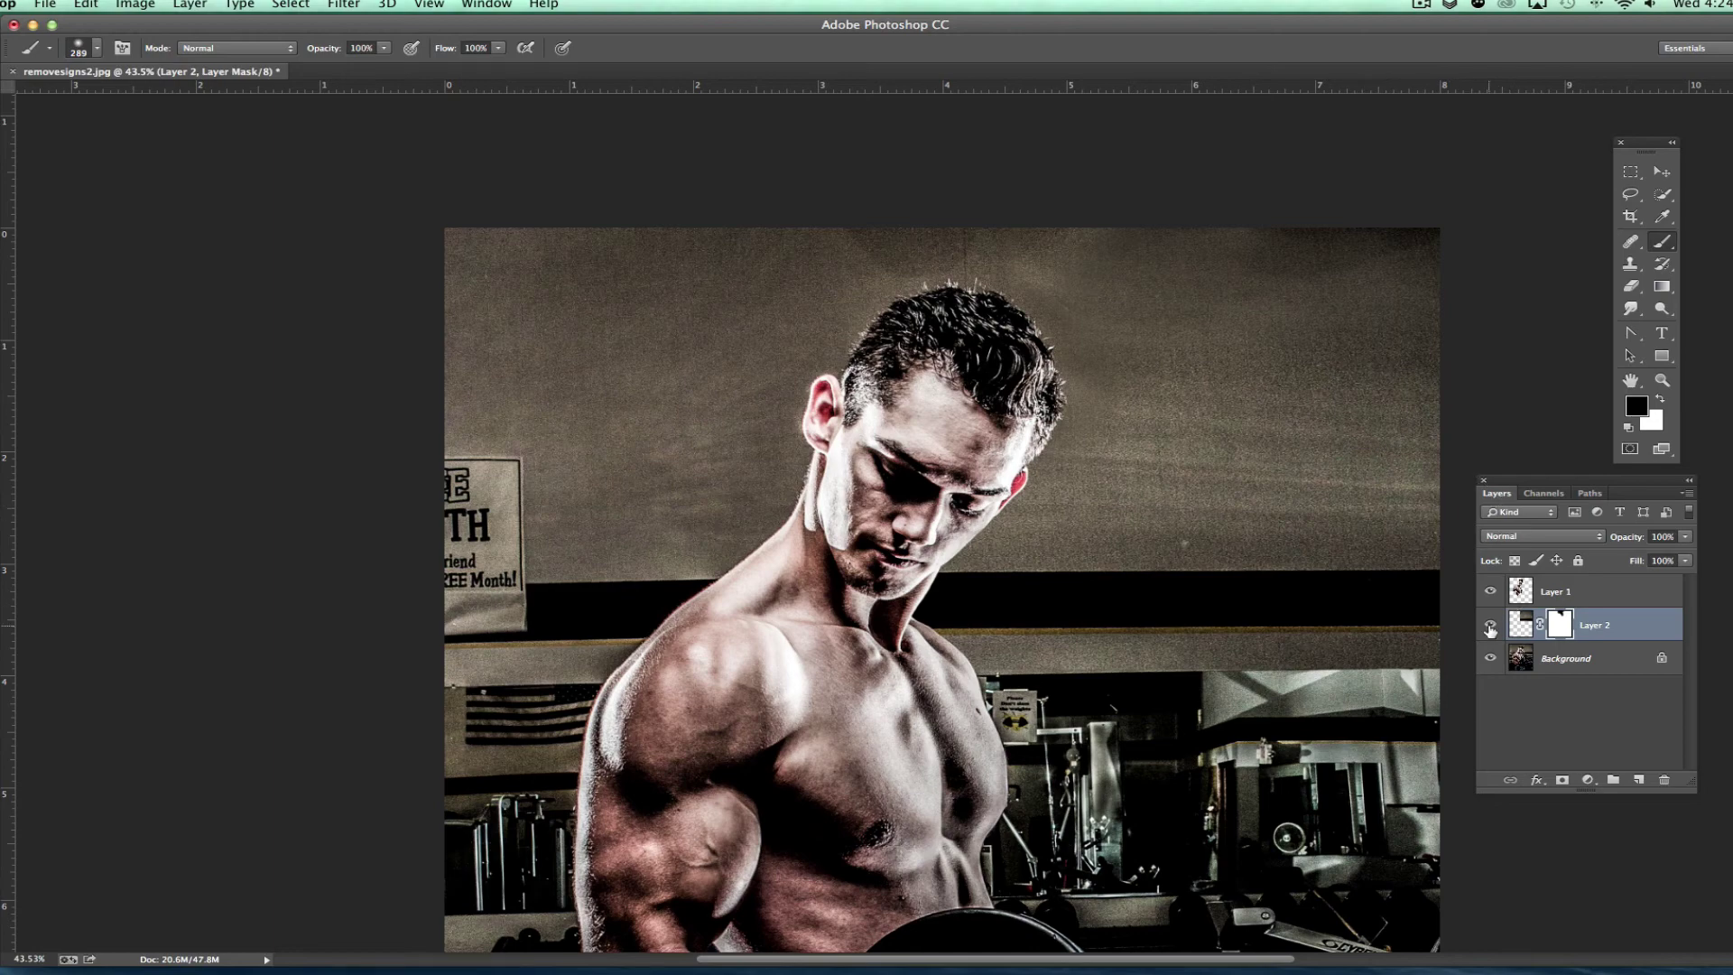
- Toggle Layer 1 and Background visibility to inspect the masked patch, then hide Layer 2
click(1490, 591)
click(1490, 659)
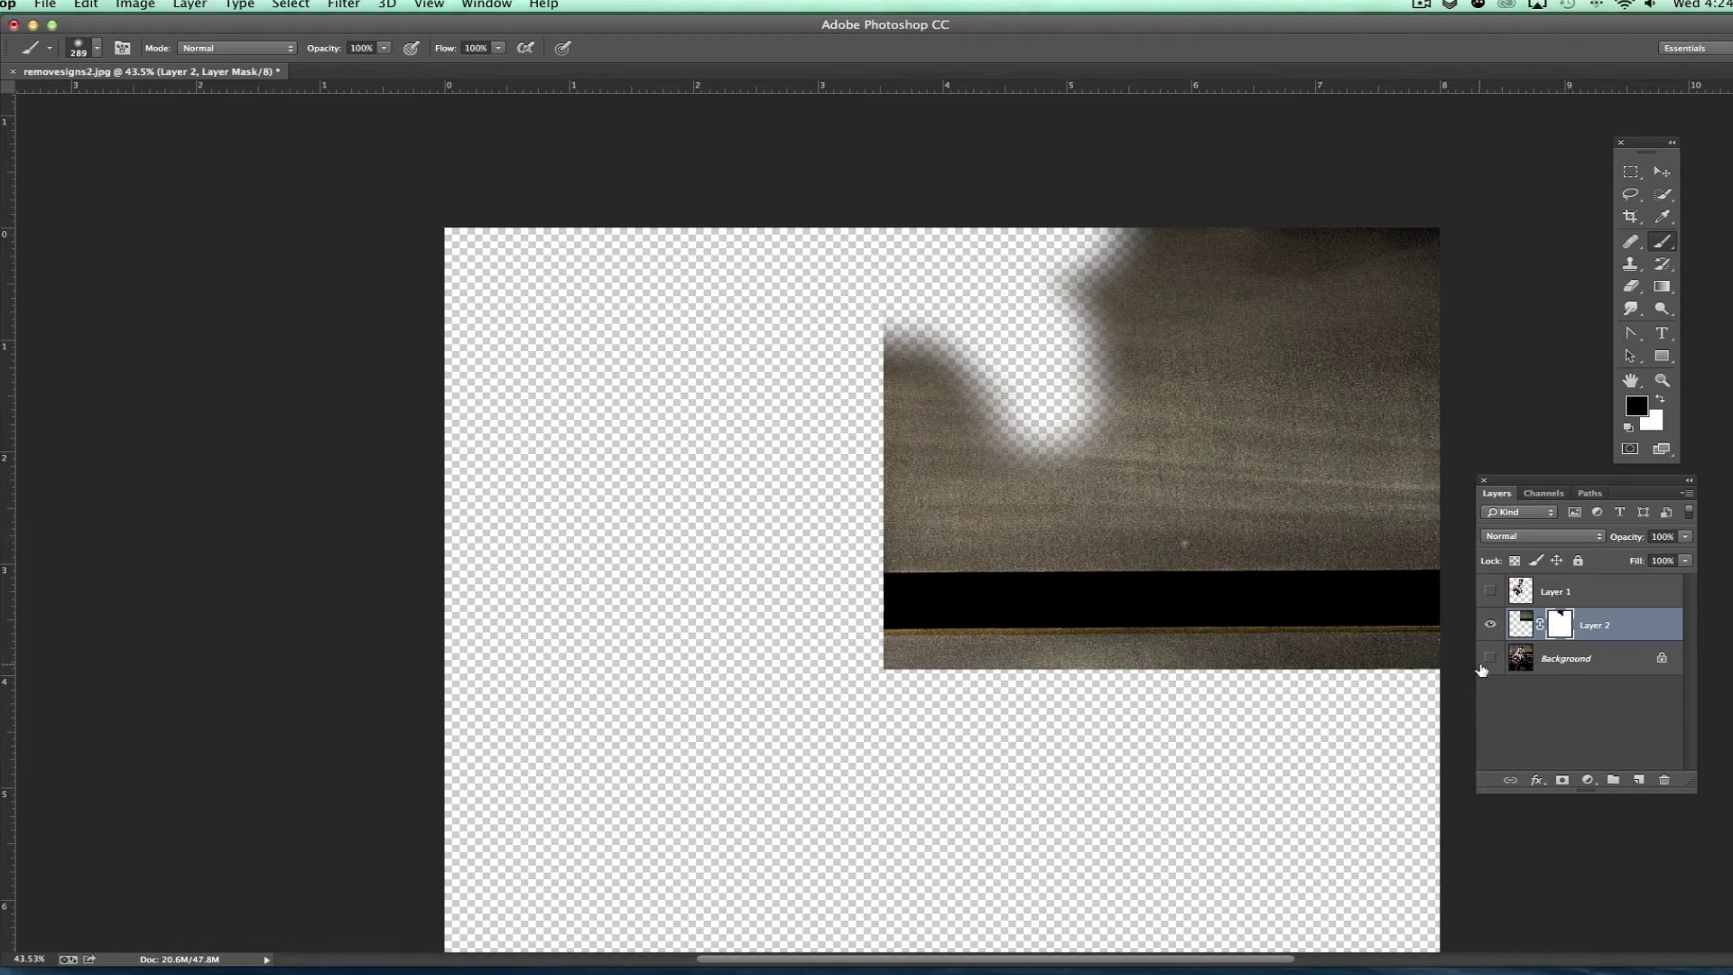
click(1490, 658)
click(1490, 591)
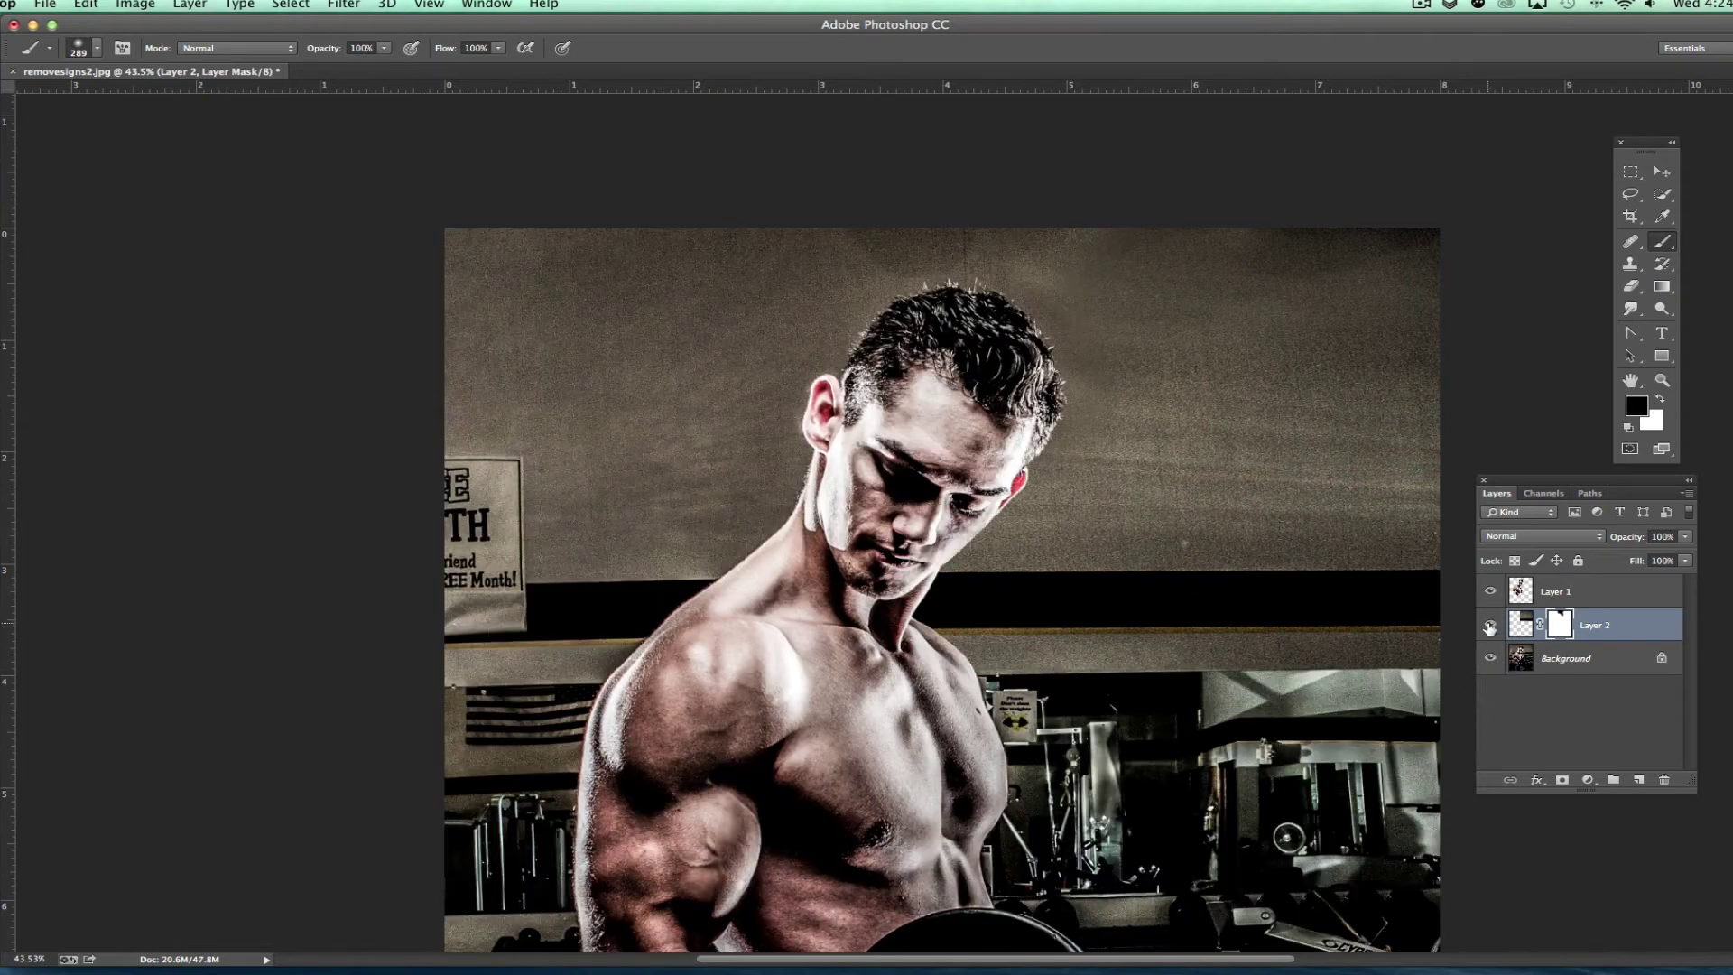
click(1490, 625)
click(1630, 171)
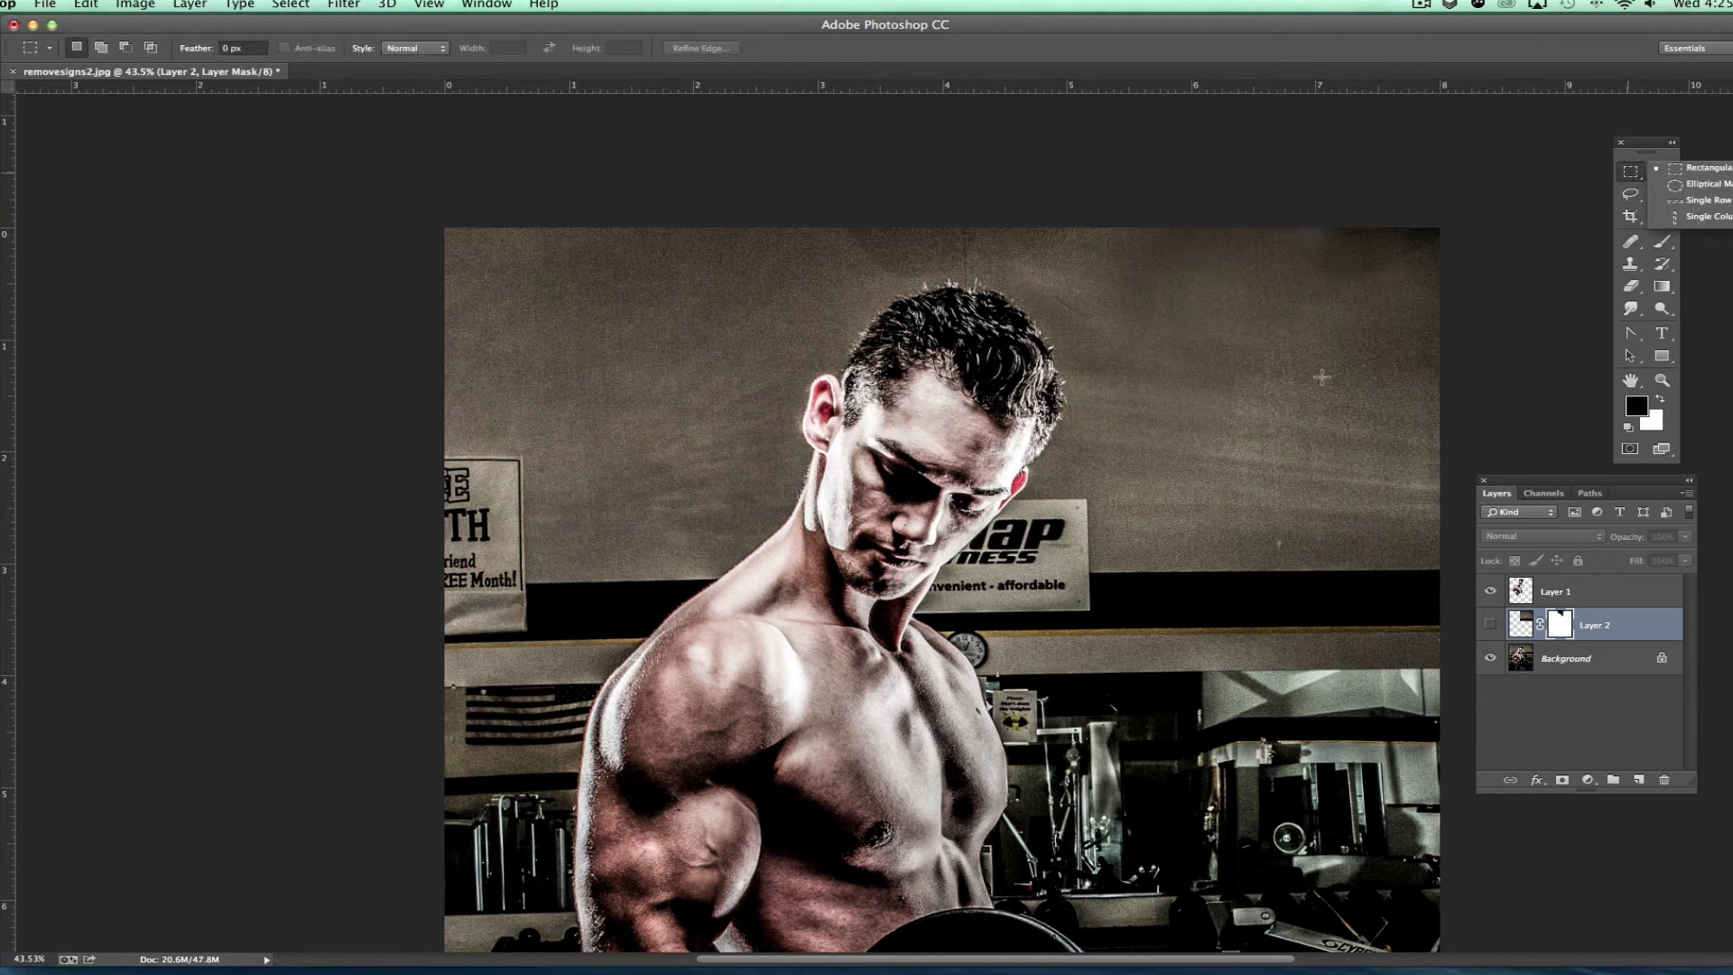
- Copy the plain wall strip along the photo's right edge from Background onto new Layer 3
drag(1323, 222, 1440, 659)
click(1596, 668)
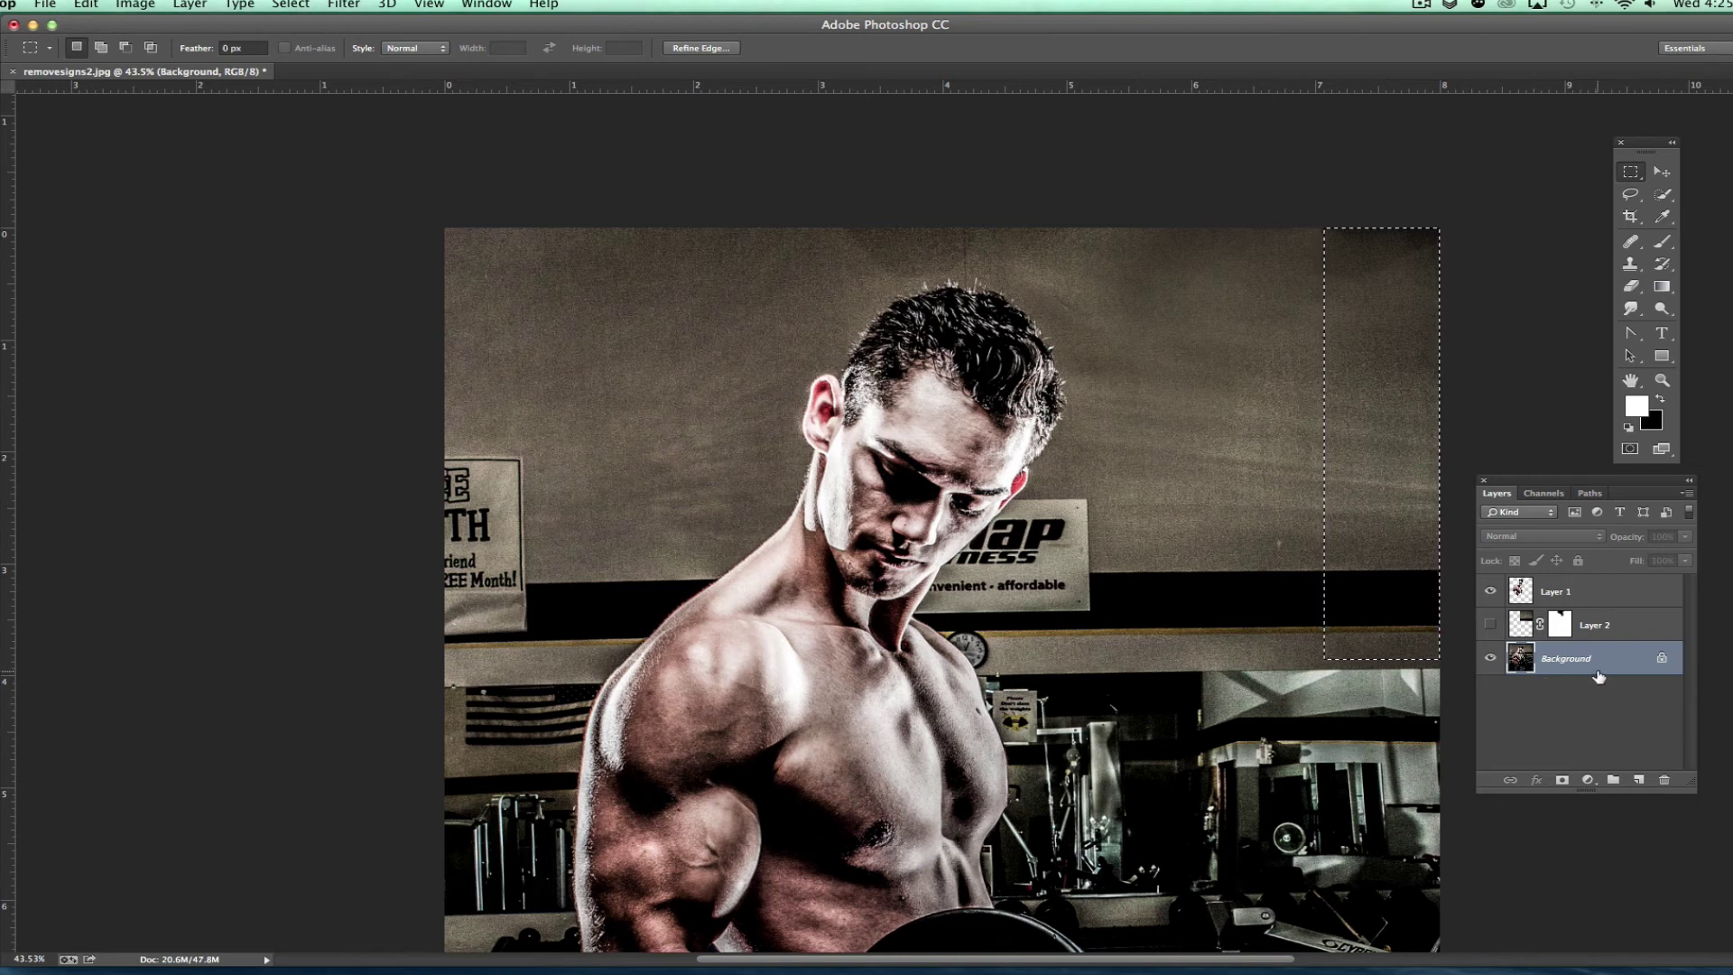
key(super+j)
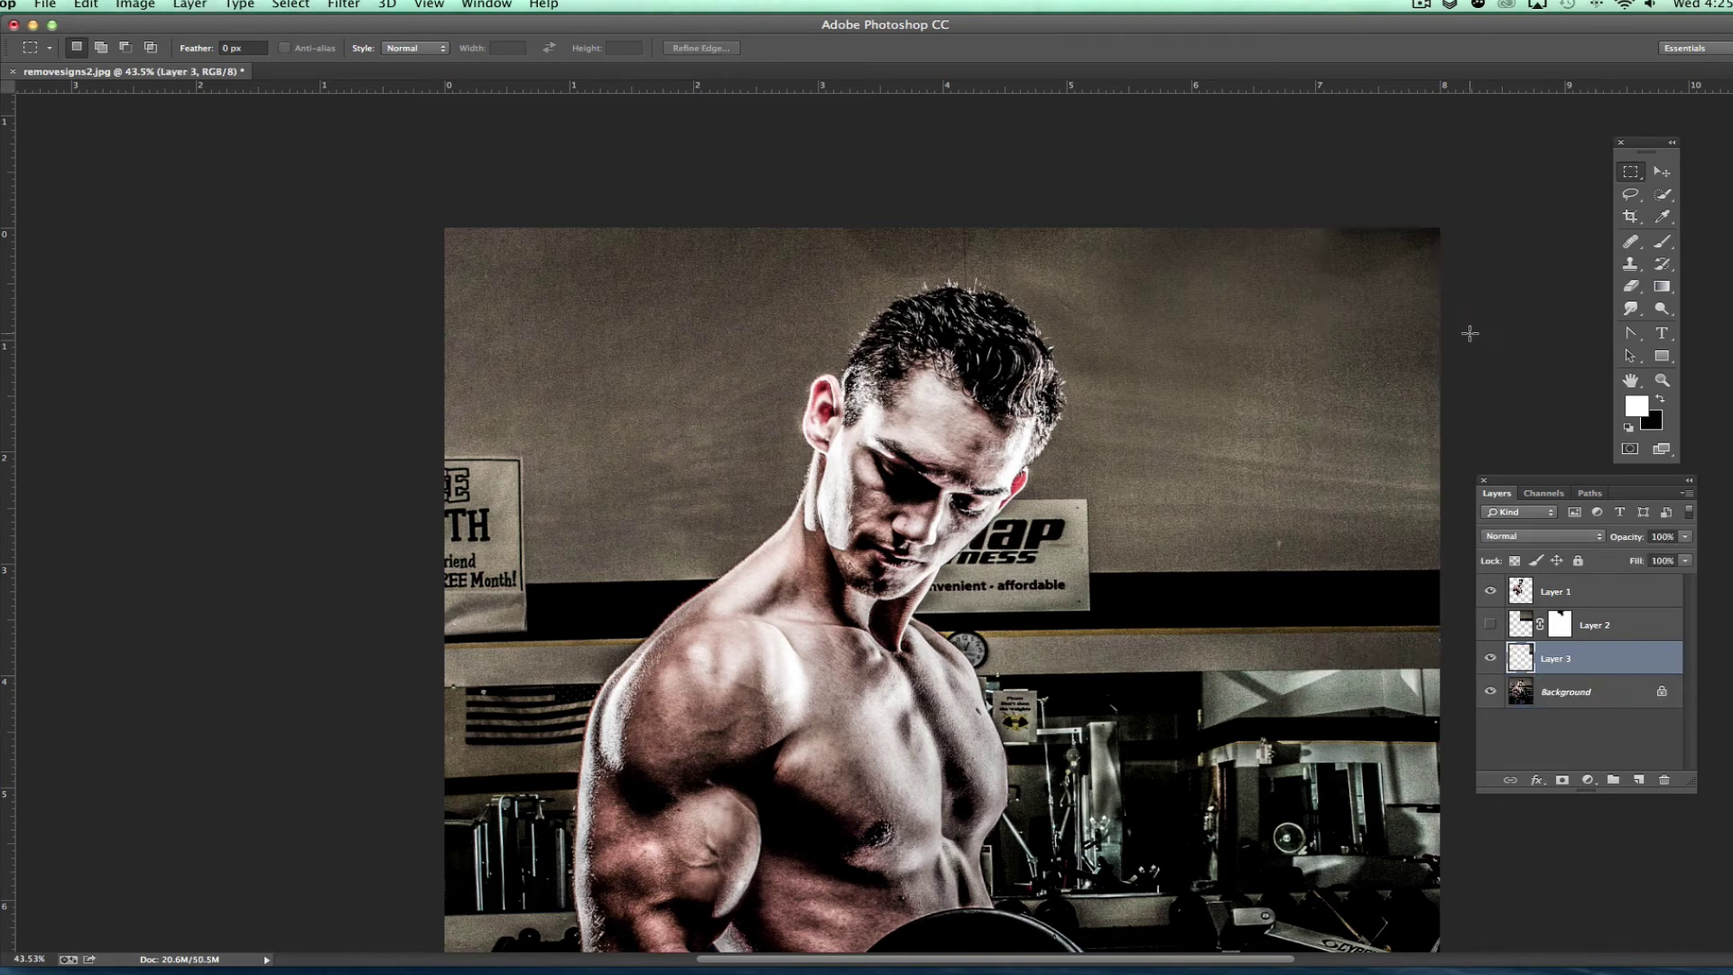
- Free-transform Layer 3, stretching it far left then narrowing it to about 126% width
key(super+t)
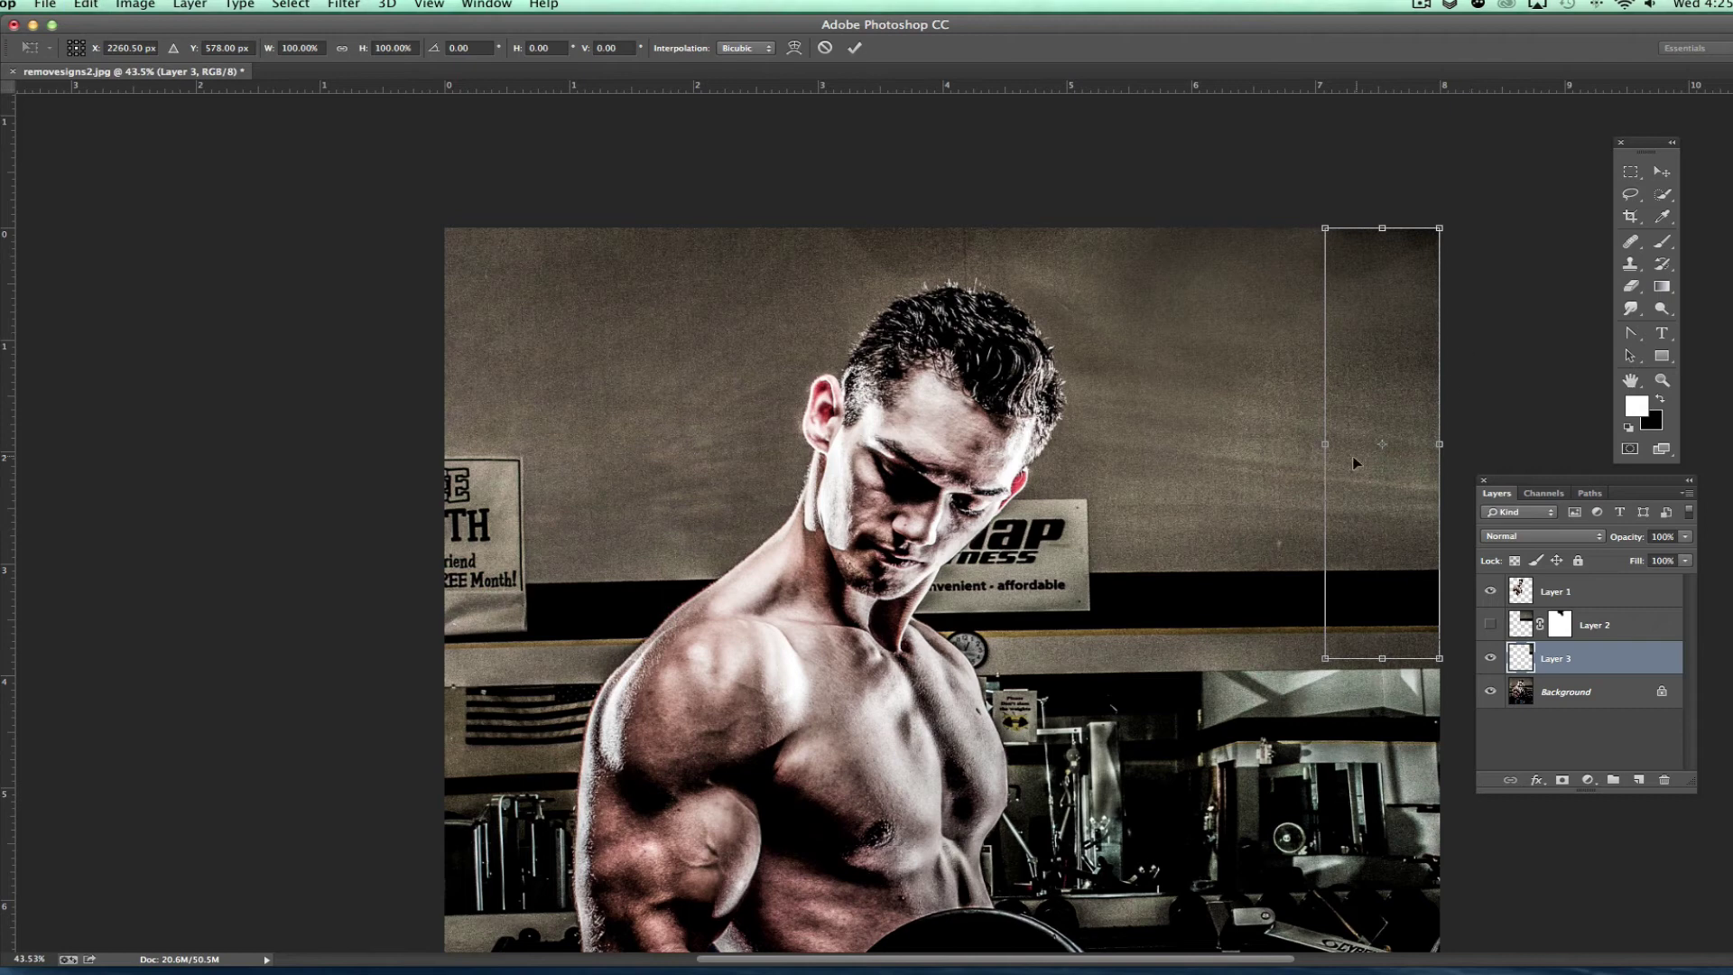
drag(1323, 444, 898, 486)
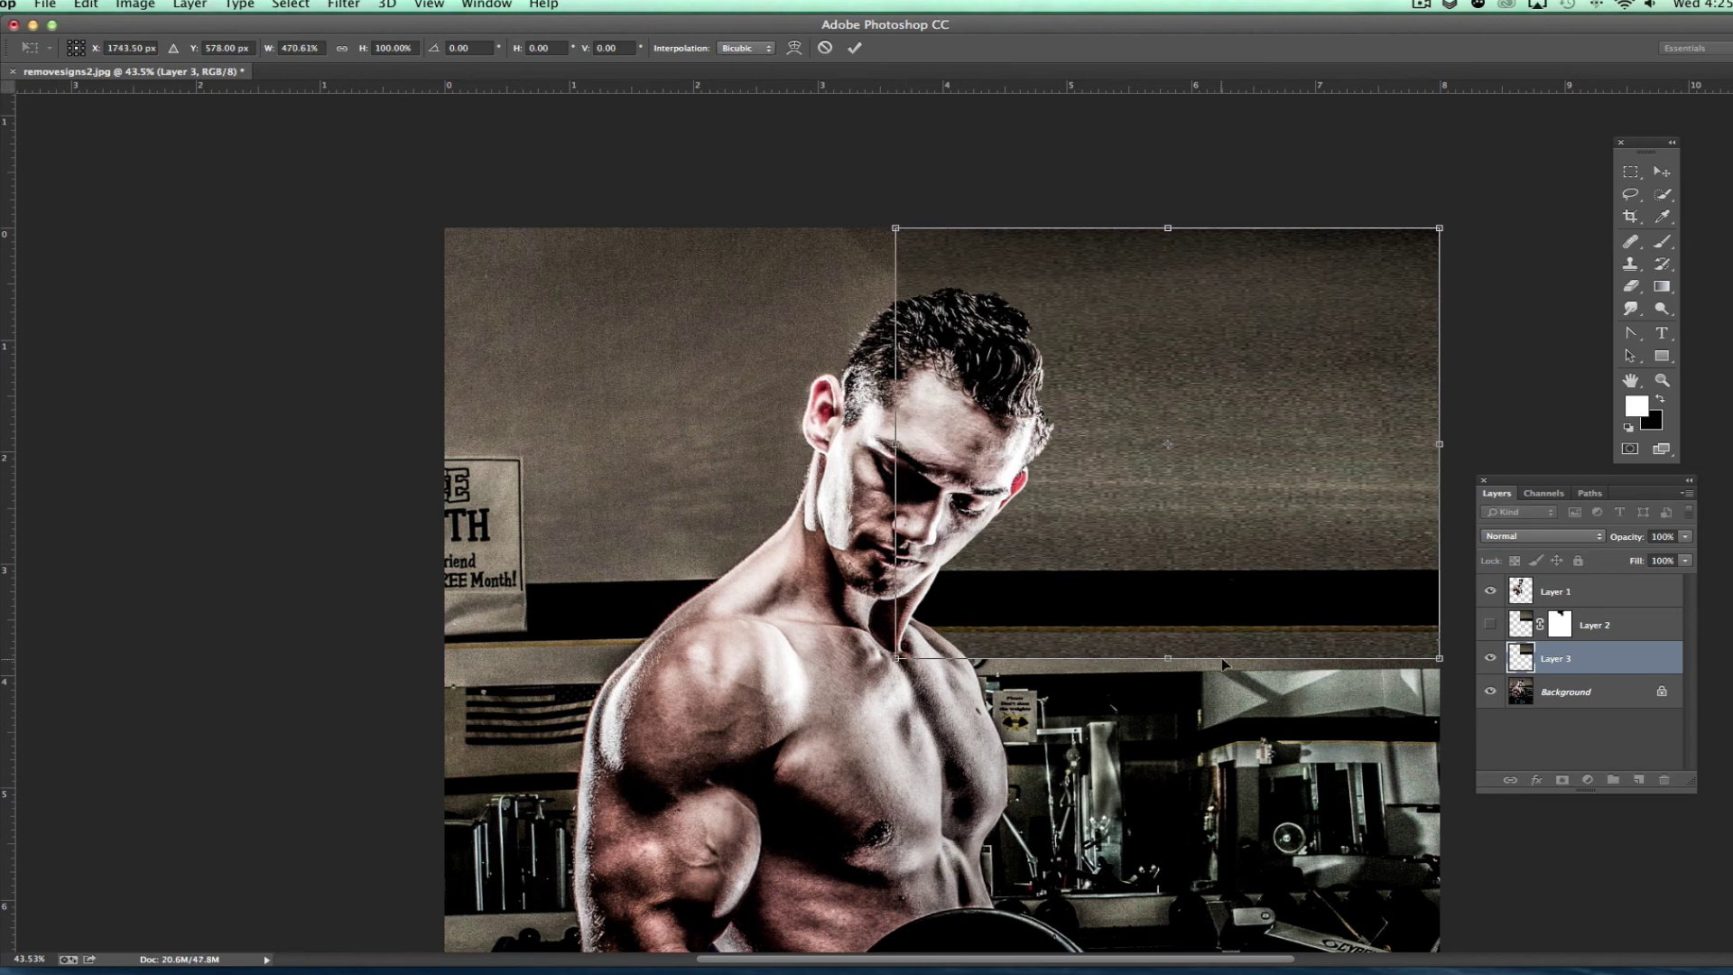
drag(894, 445, 1289, 456)
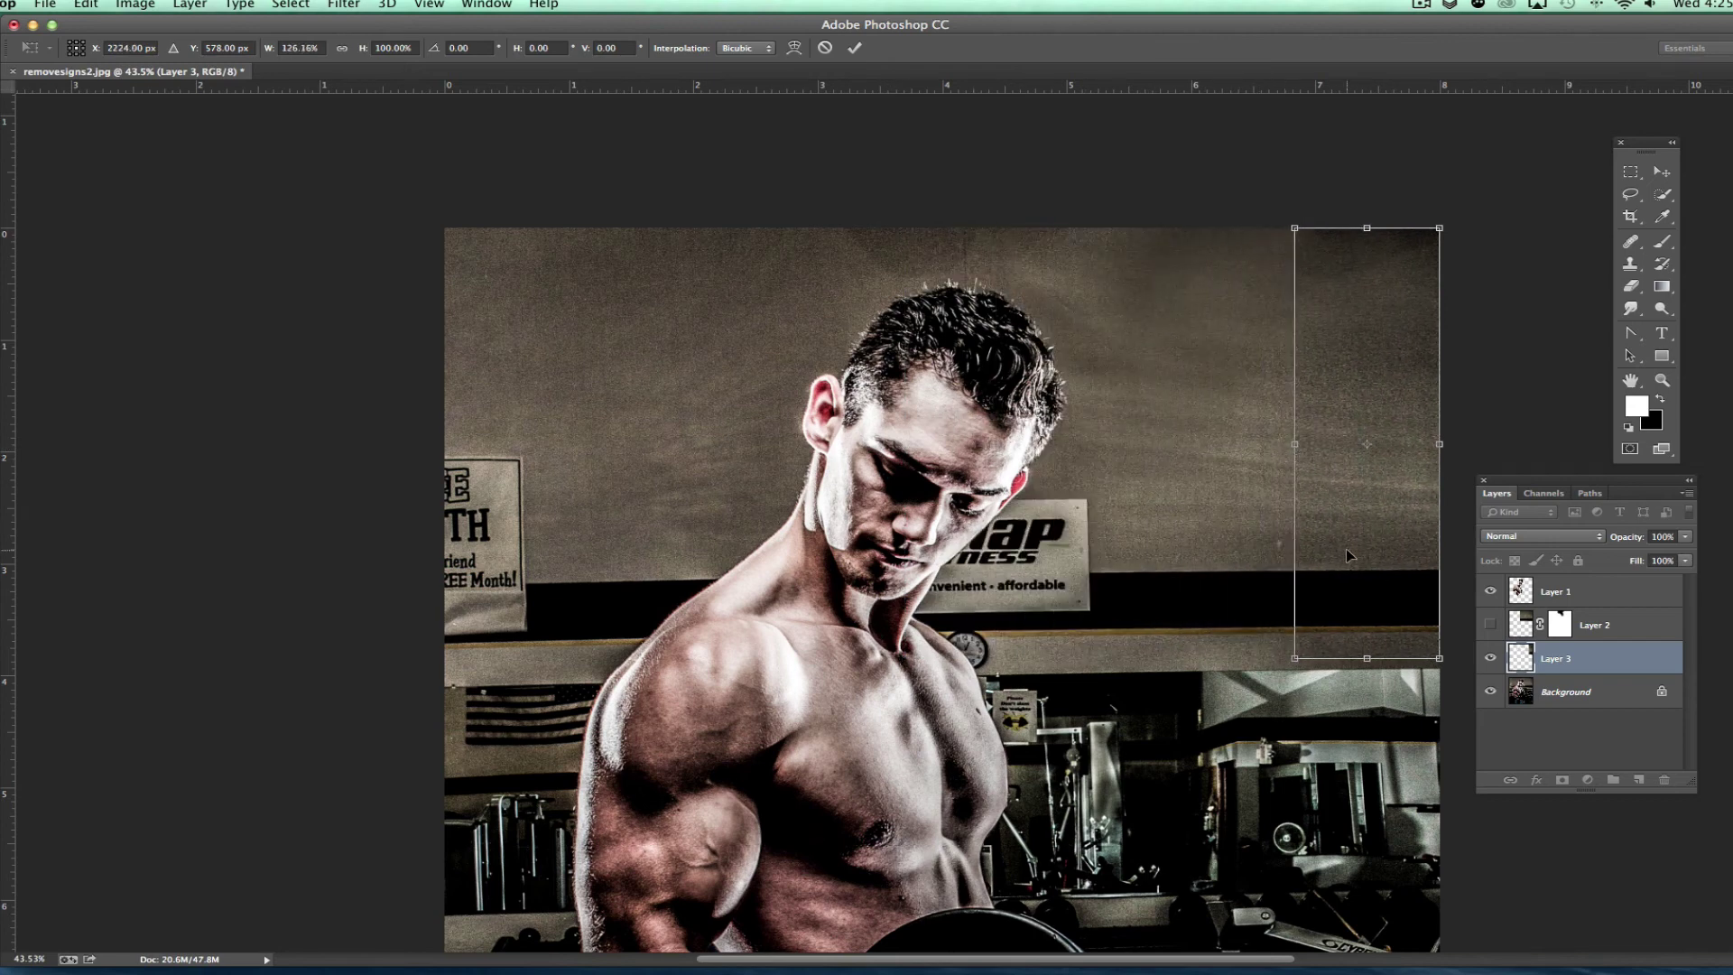